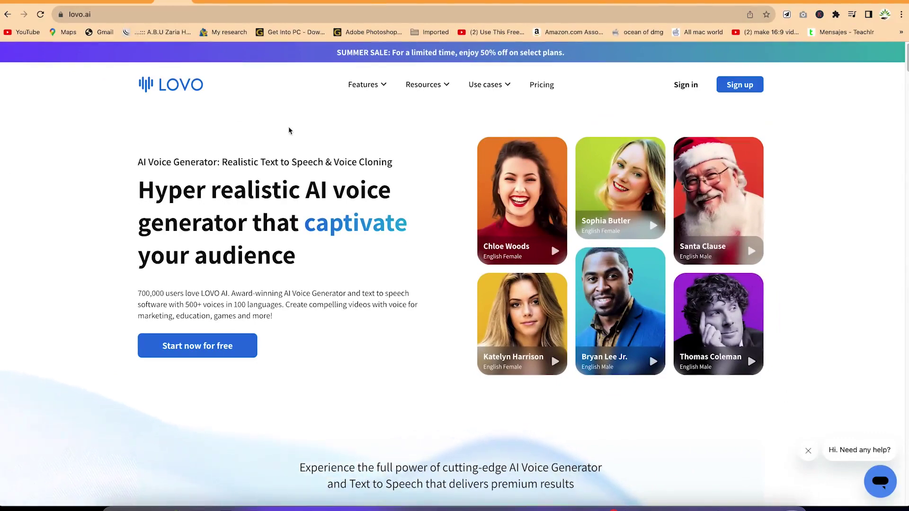
Step: Scroll down through the lovo.ai page on the way to setting up the Genny voiceover
{"action": "scroll", "coordinate": [521, 366], "scroll_direction": "down", "scroll_amount": 10}
{"action": "scroll", "coordinate": [521, 366], "scroll_direction": "down", "scroll_amount": 4}
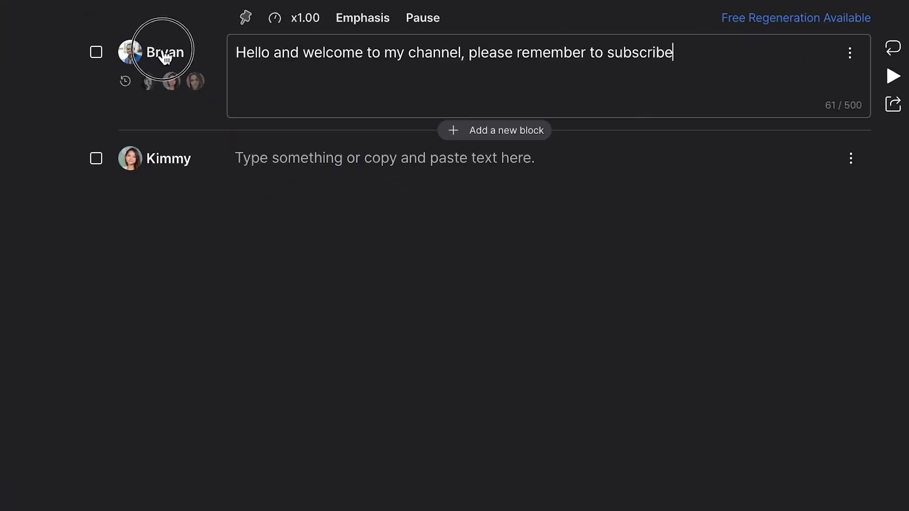
{"action": "left_click", "coordinate": [165, 56]}
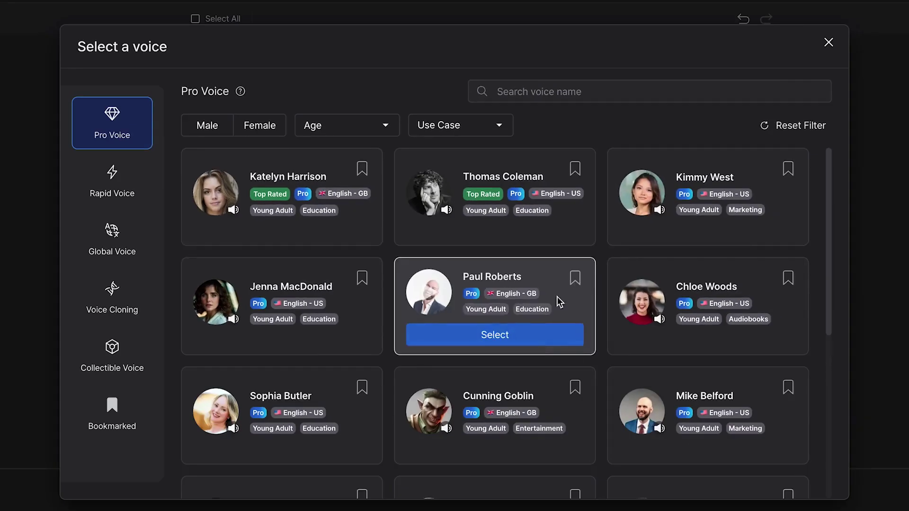
{"action": "left_click", "coordinate": [134, 193]}
{"action": "left_click", "coordinate": [132, 242]}
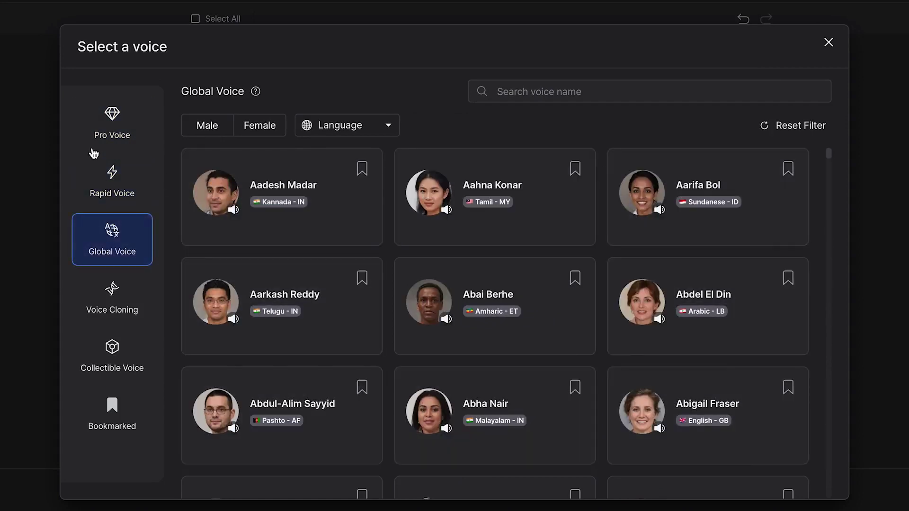
{"action": "mouse_move", "coordinate": [355, 226]}
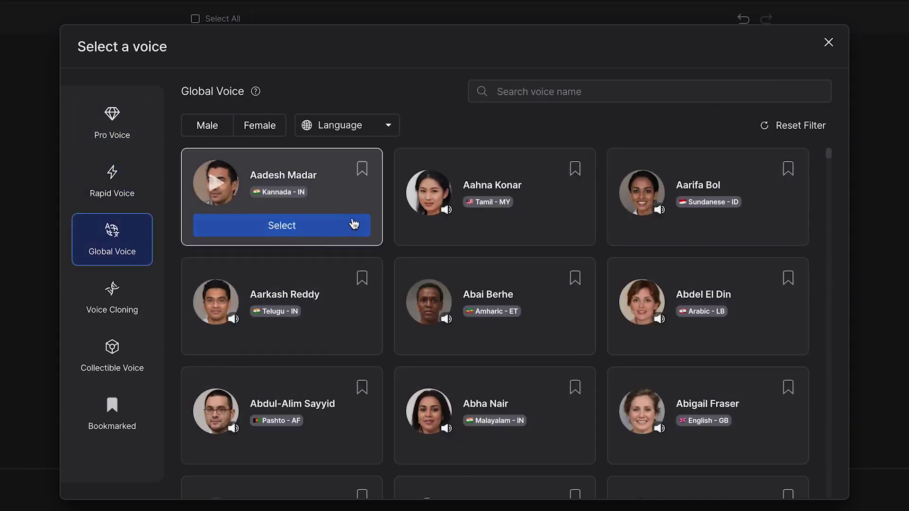
{"action": "left_click", "coordinate": [282, 226]}
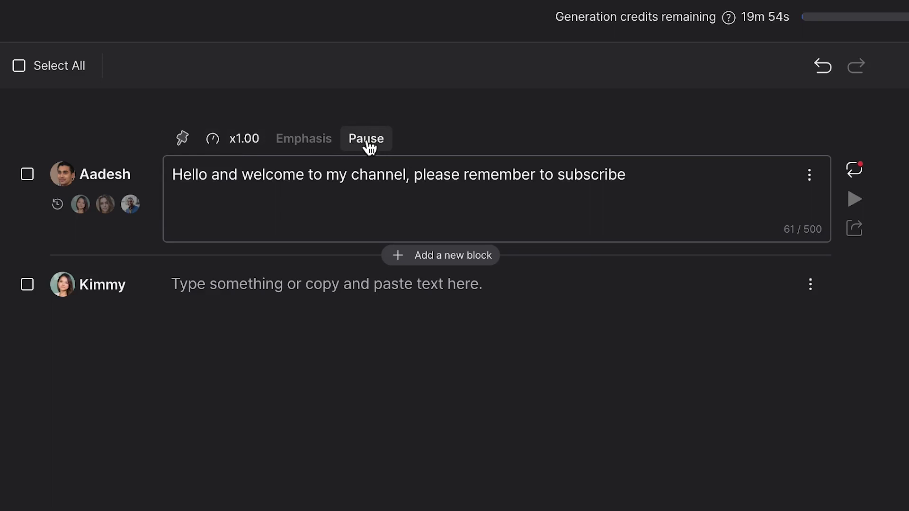
{"action": "left_click", "coordinate": [856, 171]}
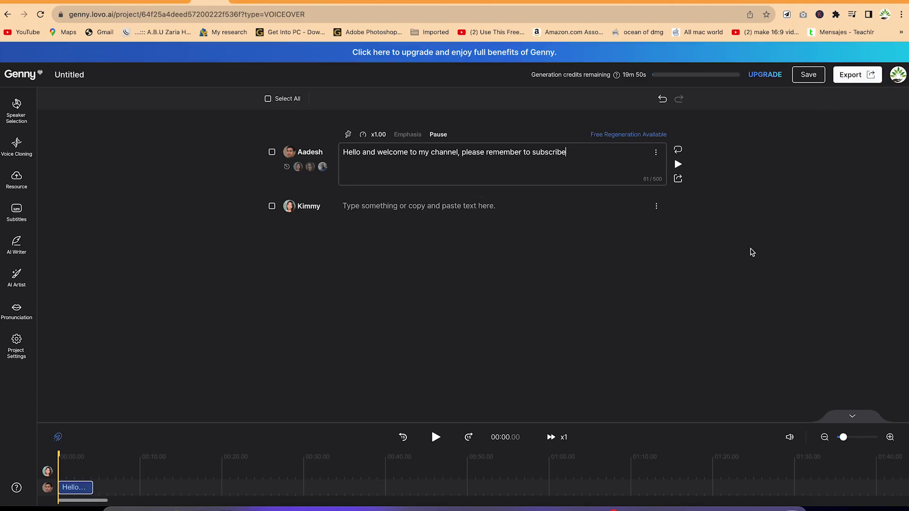
Step: Switch to the lovo.ai/pricing tab to view LOVO's plans
{"action": "left_click", "coordinate": [242, 2]}
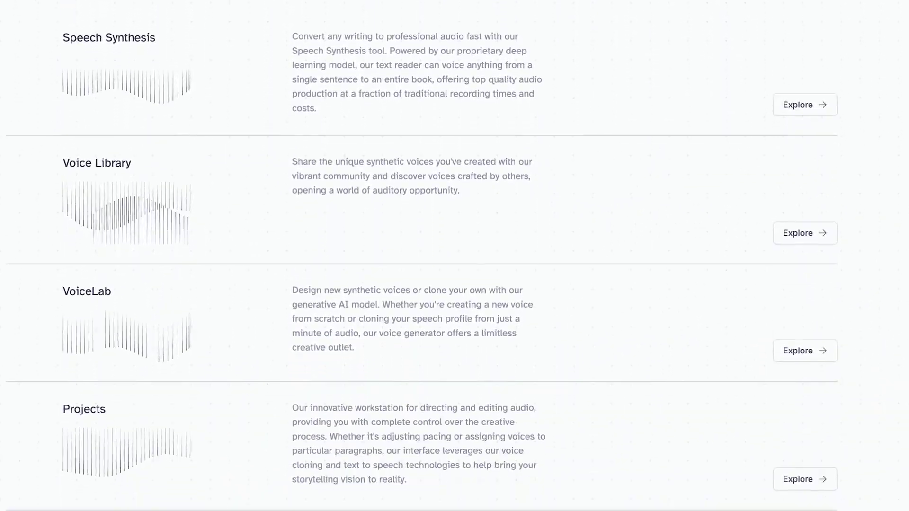
Step: Scroll down the ElevenLabs homepage to look over its sections
{"action": "scroll", "coordinate": [904, 375], "scroll_direction": "down", "scroll_amount": 6}
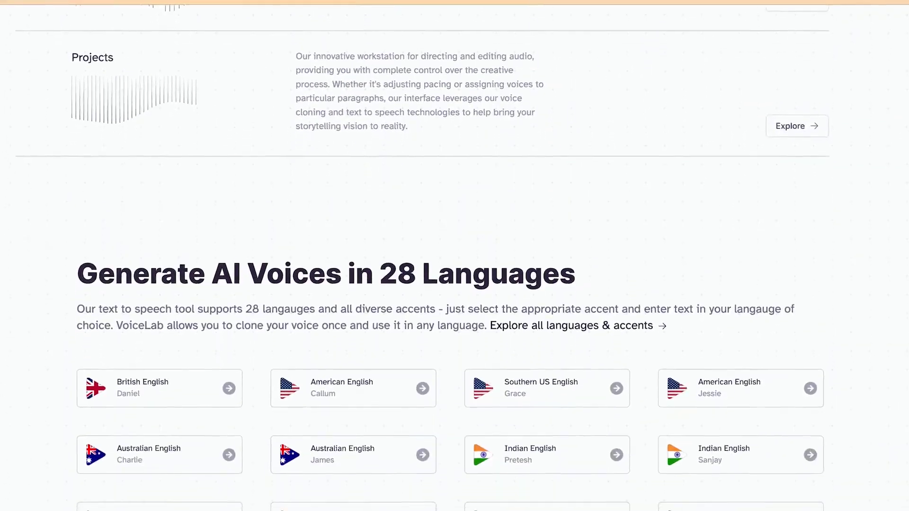
{"action": "scroll", "coordinate": [904, 375], "scroll_direction": "down", "scroll_amount": 8}
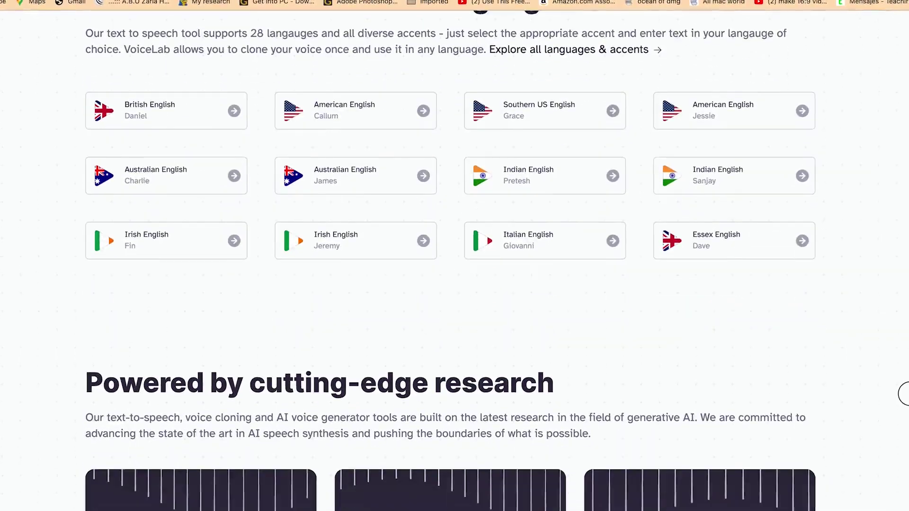
{"action": "scroll", "coordinate": [902, 491], "scroll_direction": "down", "scroll_amount": 4}
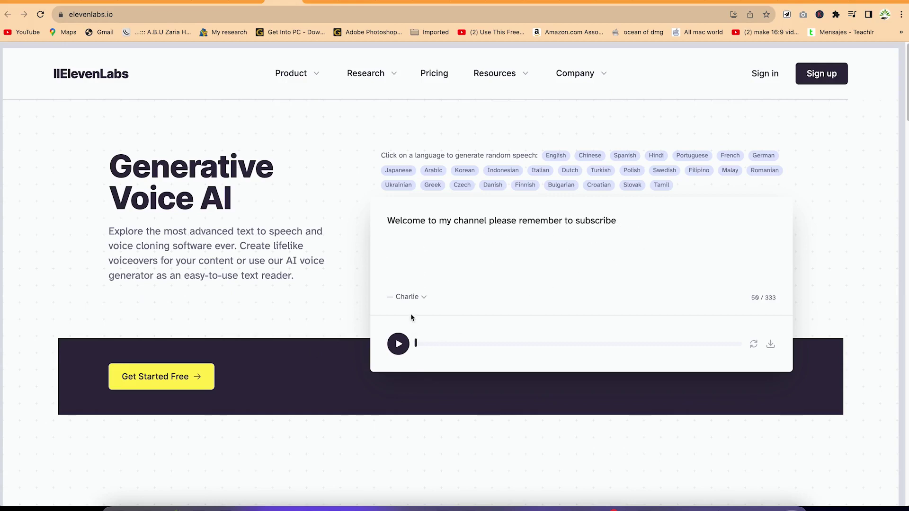
Step: Browse the demo's voice list, then replace the demo text with a random sample sentence
{"action": "left_click", "coordinate": [418, 298]}
{"action": "scroll", "coordinate": [419, 348], "scroll_direction": "down", "scroll_amount": 5}
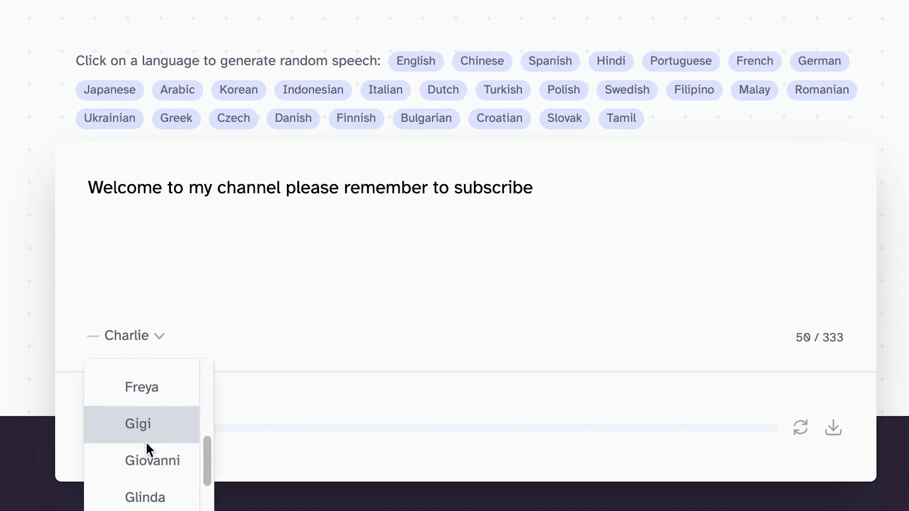
{"action": "scroll", "coordinate": [146, 452], "scroll_direction": "down", "scroll_amount": 8}
{"action": "left_click", "coordinate": [300, 291]}
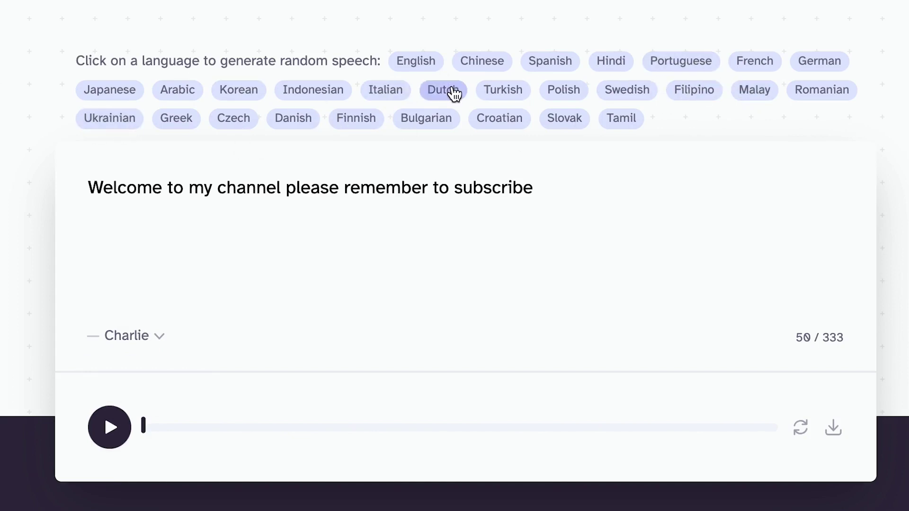
{"action": "left_click", "coordinate": [416, 62]}
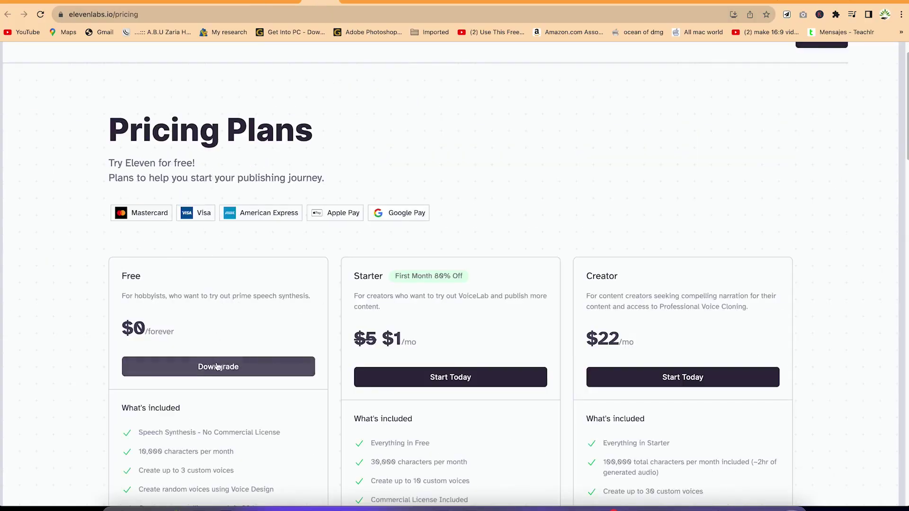
{"action": "scroll", "coordinate": [196, 365], "scroll_direction": "down", "scroll_amount": 3}
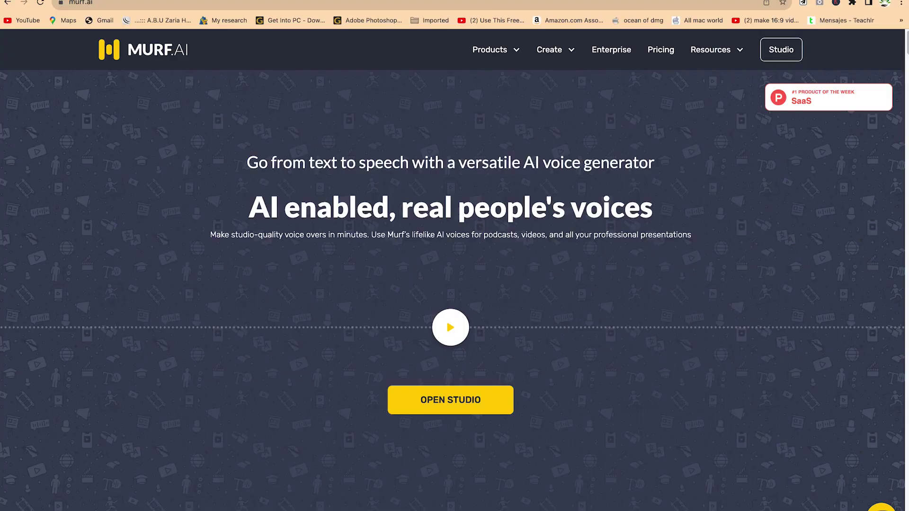
Step: Scroll through Murf's award badges and voice sections, then return to the top
{"action": "scroll", "coordinate": [905, 56], "scroll_direction": "down", "scroll_amount": 10}
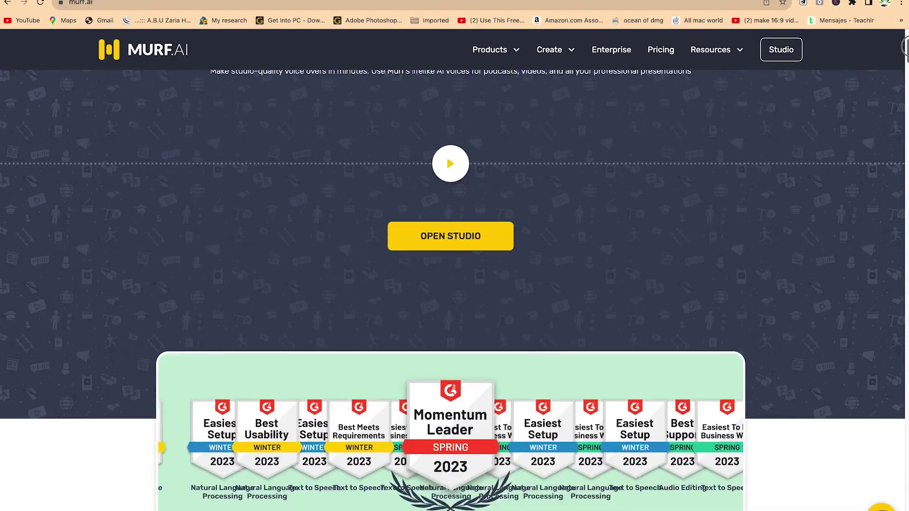
{"action": "scroll", "coordinate": [905, 56], "scroll_direction": "down", "scroll_amount": 5}
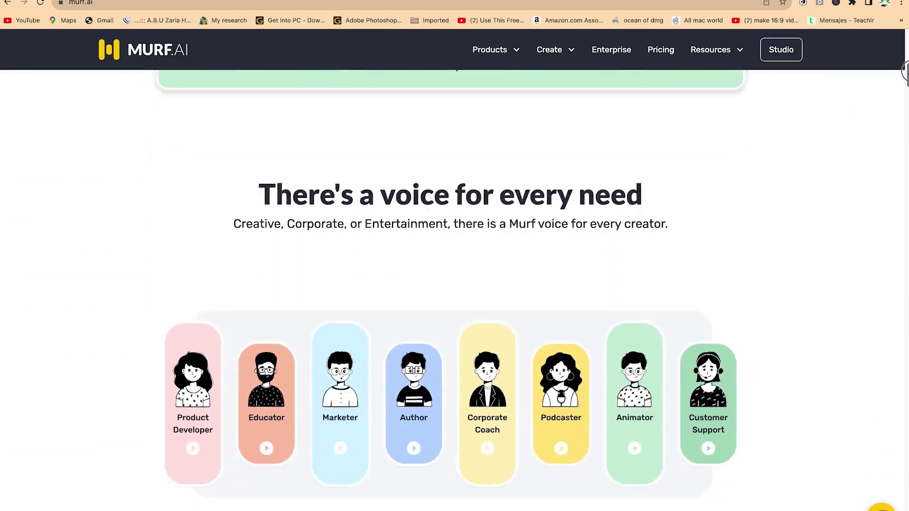
{"action": "left_click_drag", "start_coordinate": [905, 71], "coordinate": [904, 321]}
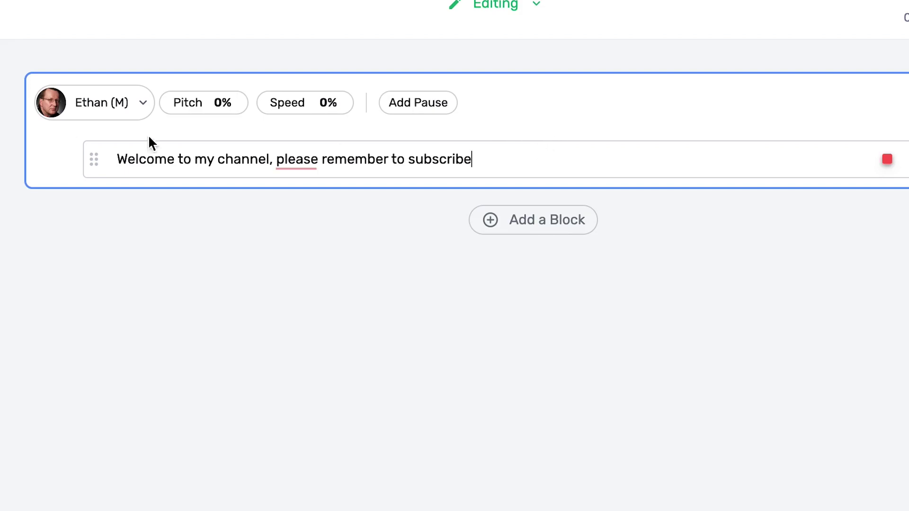
Step: Change the block's voice to Miles
{"action": "left_click", "coordinate": [140, 104]}
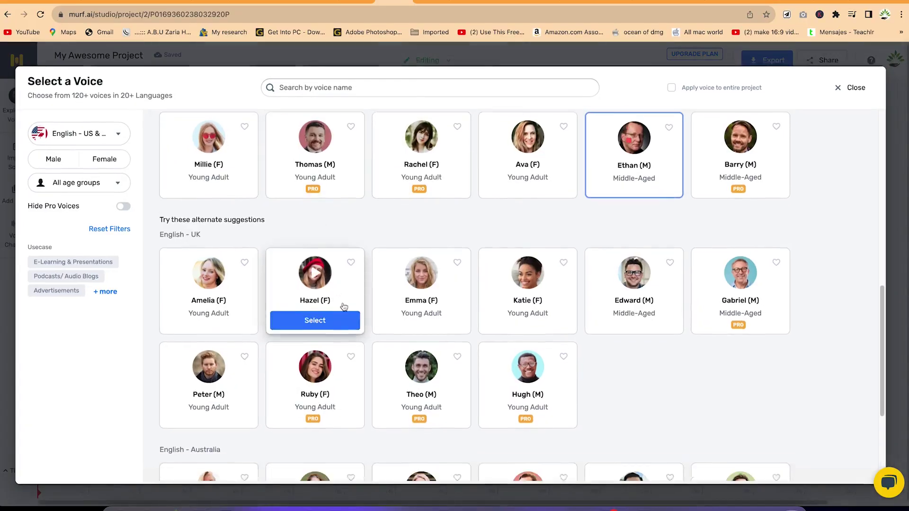
{"action": "scroll", "coordinate": [459, 327], "scroll_direction": "down", "scroll_amount": 5}
{"action": "scroll", "coordinate": [459, 314], "scroll_direction": "up", "scroll_amount": 15}
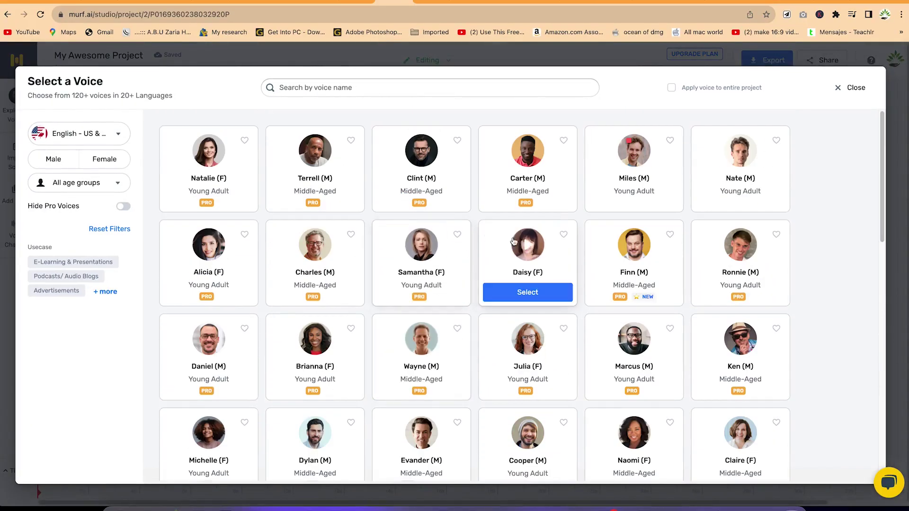
{"action": "mouse_move", "coordinate": [272, 204]}
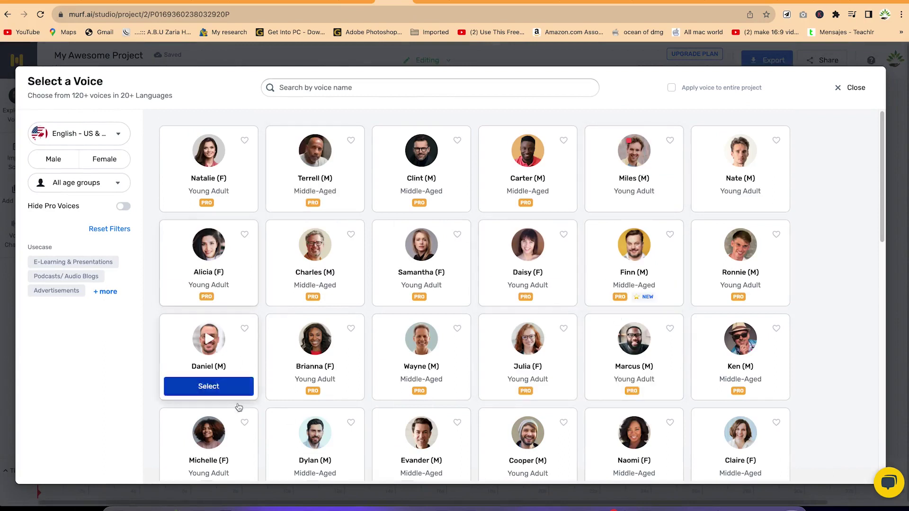
{"action": "mouse_move", "coordinate": [627, 185]}
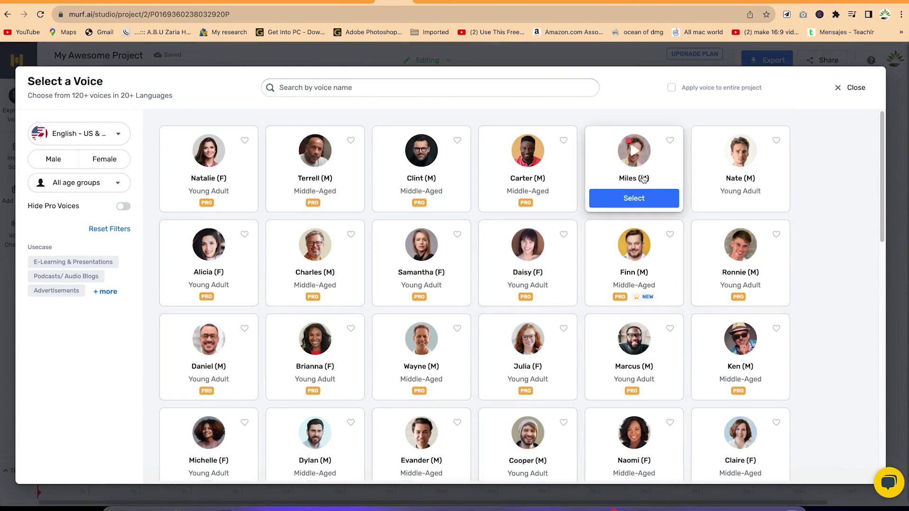
{"action": "left_click", "coordinate": [634, 198]}
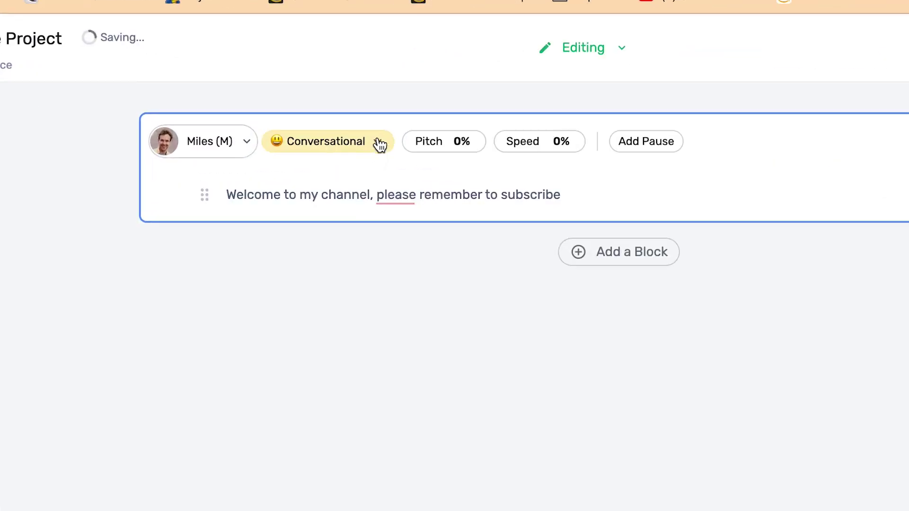
Step: Set the Narration speaking style, check pitch, speed and pause options, then generate and play the audio
{"action": "left_click", "coordinate": [379, 144]}
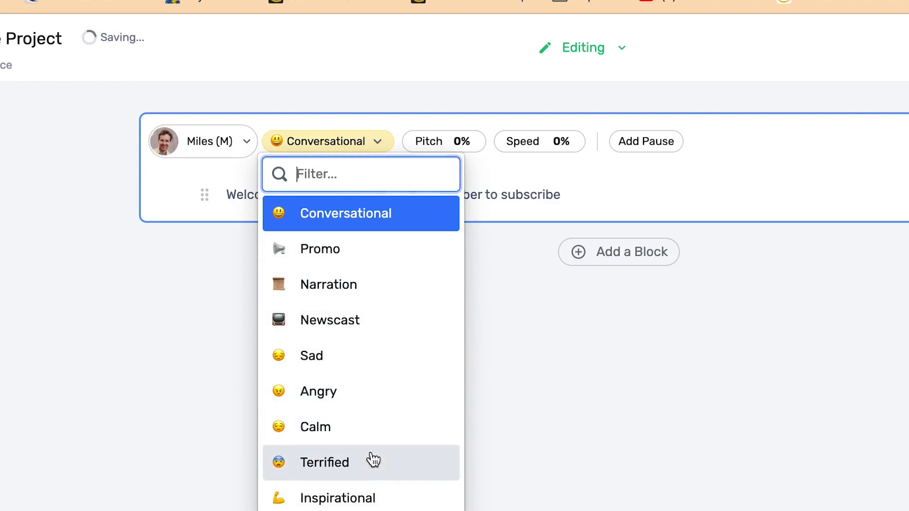
{"action": "left_click", "coordinate": [378, 291]}
{"action": "left_click", "coordinate": [436, 141]}
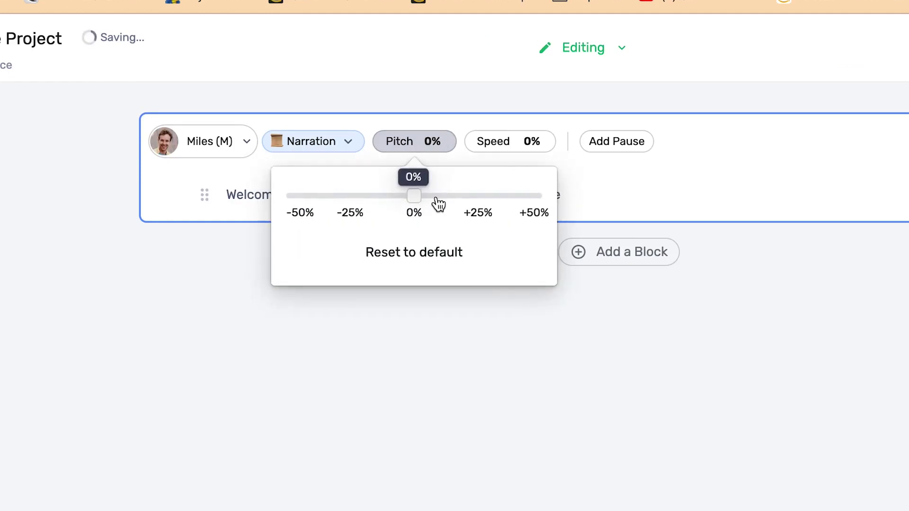
{"action": "left_click", "coordinate": [506, 148]}
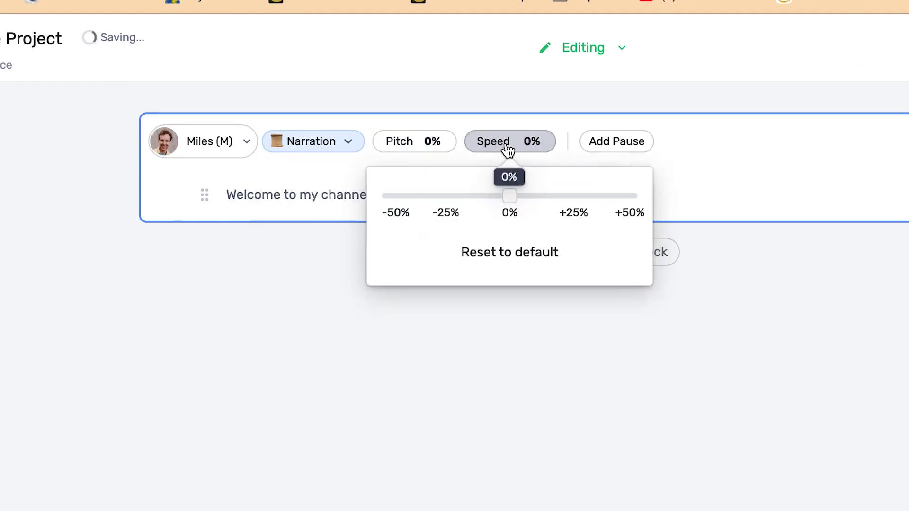
{"action": "left_click", "coordinate": [611, 143]}
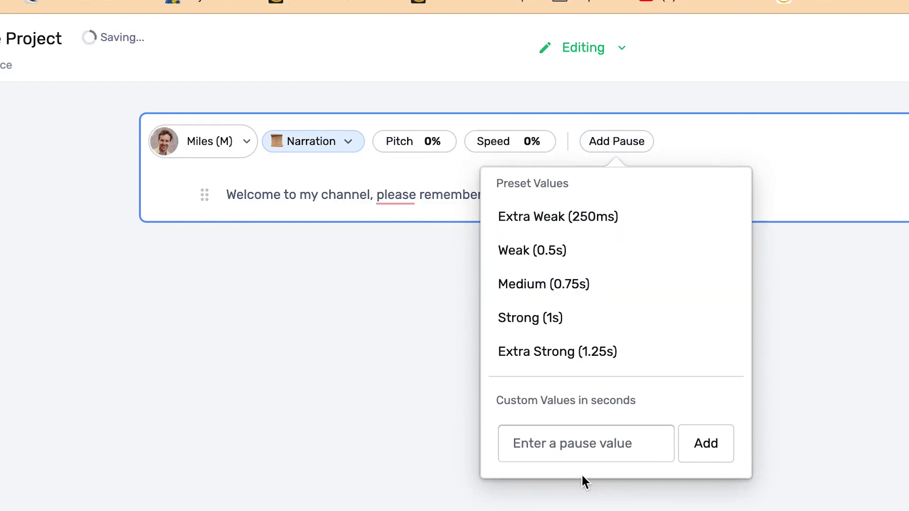
{"action": "left_click", "coordinate": [501, 183]}
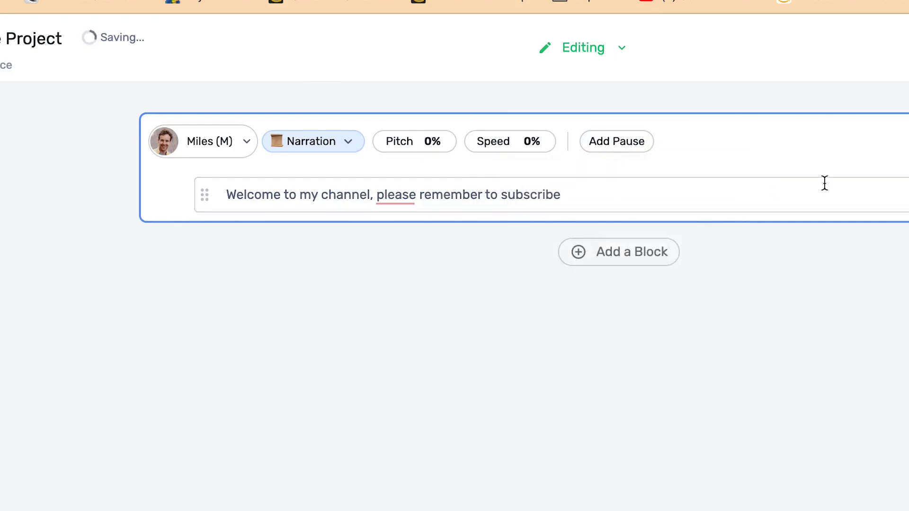
{"action": "left_click", "coordinate": [830, 196]}
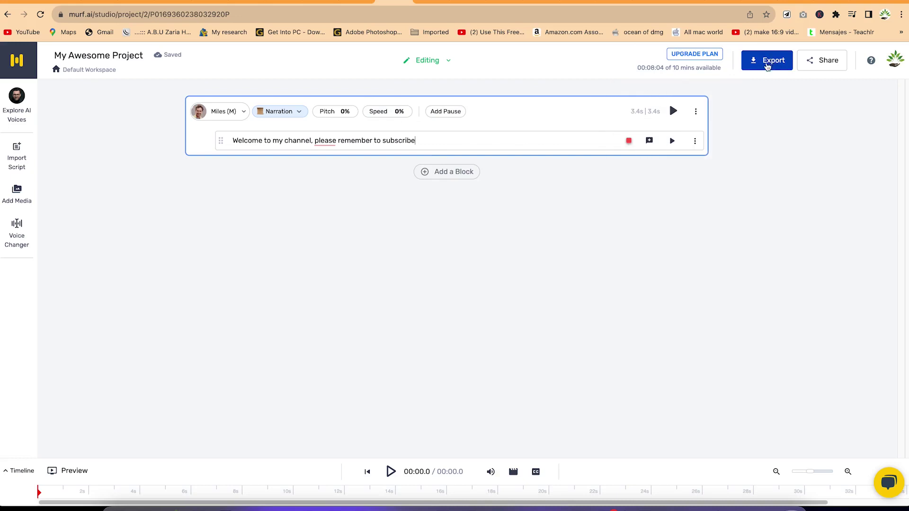
Step: Export the voiceover and view the murf.ai/pricing page it opens
{"action": "left_click", "coordinate": [768, 64]}
{"action": "left_click", "coordinate": [422, 3]}
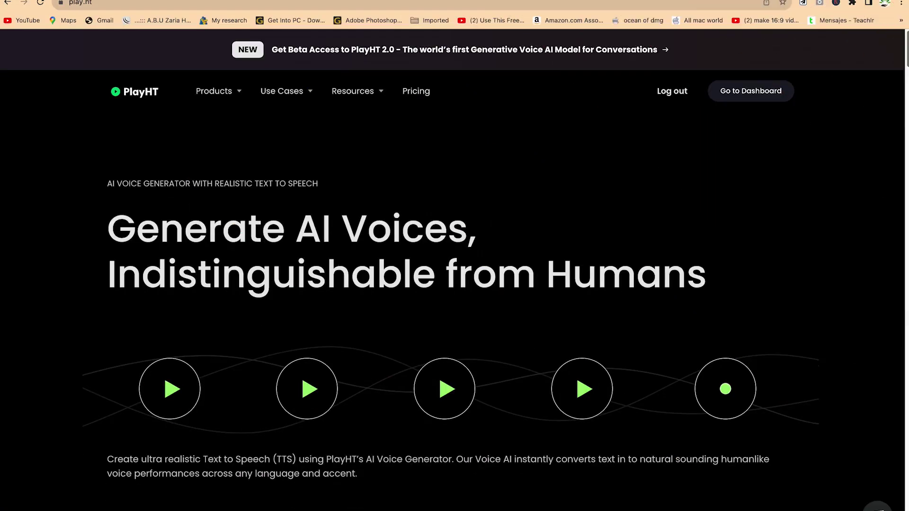
Step: Scroll through the play.ht landing page to look over its content
{"action": "scroll", "coordinate": [901, 90], "scroll_direction": "down", "scroll_amount": 10}
{"action": "left_click_drag", "start_coordinate": [902, 90], "coordinate": [844, 414]}
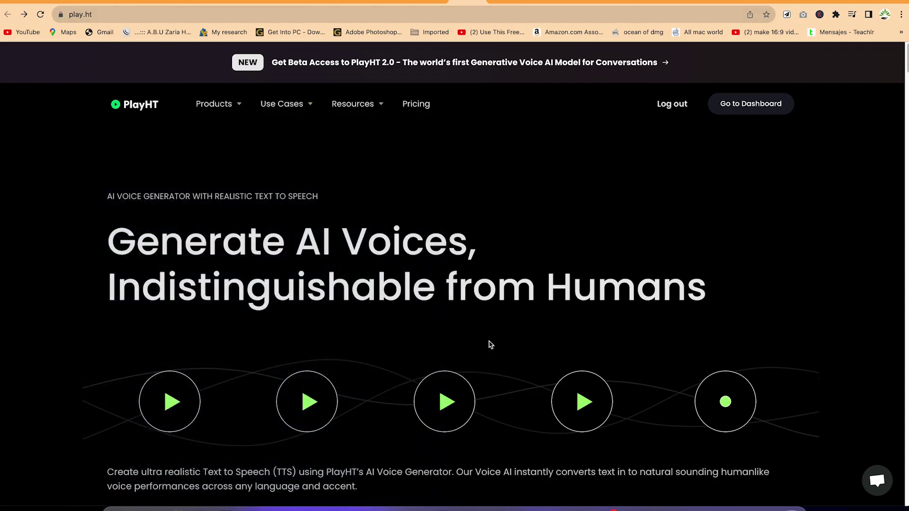
{"action": "scroll", "coordinate": [455, 315], "scroll_direction": "down", "scroll_amount": 3}
{"action": "scroll", "coordinate": [479, 177], "scroll_direction": "up", "scroll_amount": 3}
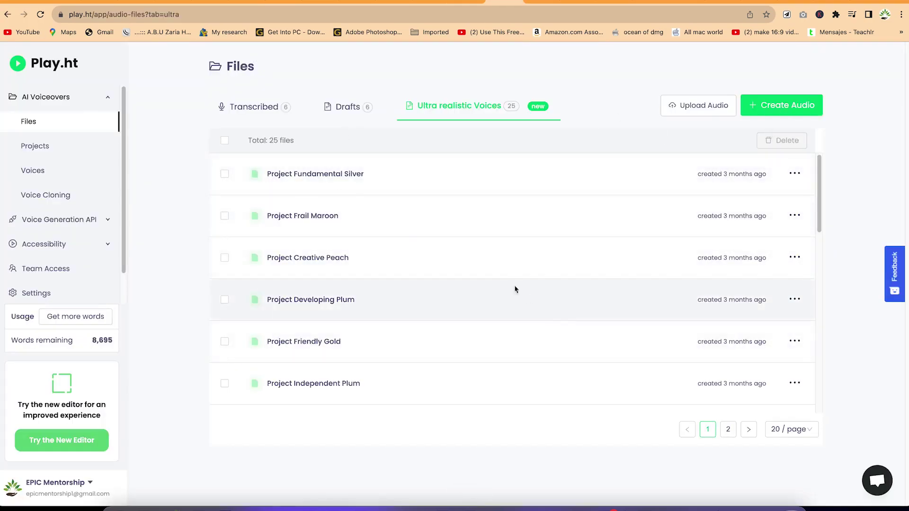
Step: Start a new audio file with Create Audio and choose an audio creation experience
{"action": "left_click", "coordinate": [778, 106]}
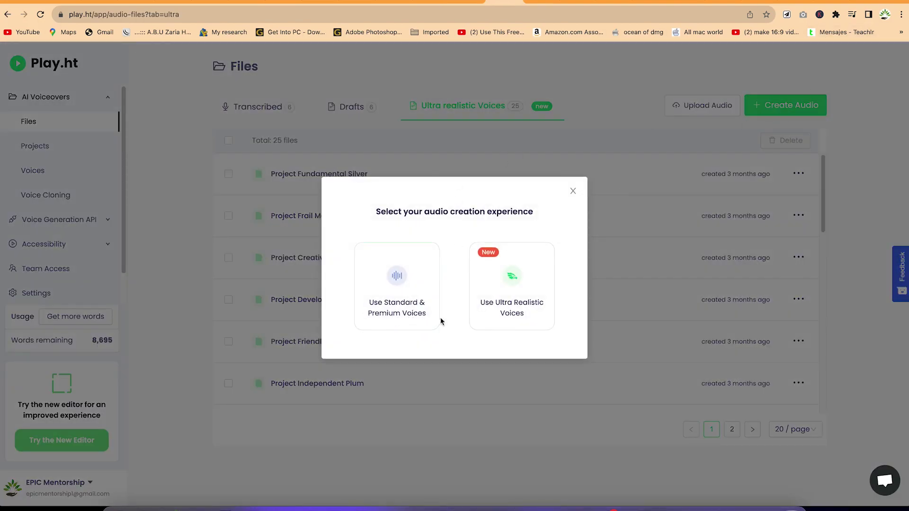
{"action": "left_click", "coordinate": [493, 267]}
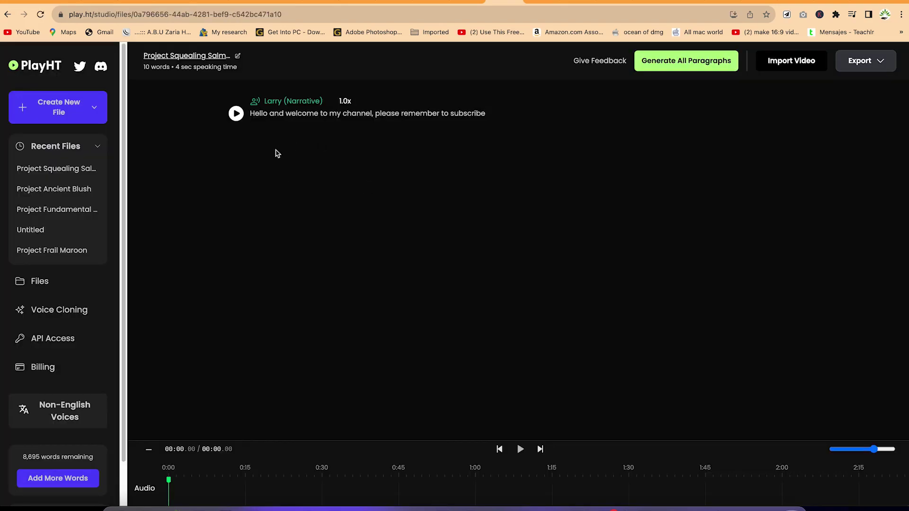
Step: Preview the Larry (Advertising) voice and select it for the paragraph
{"action": "left_click", "coordinate": [289, 101]}
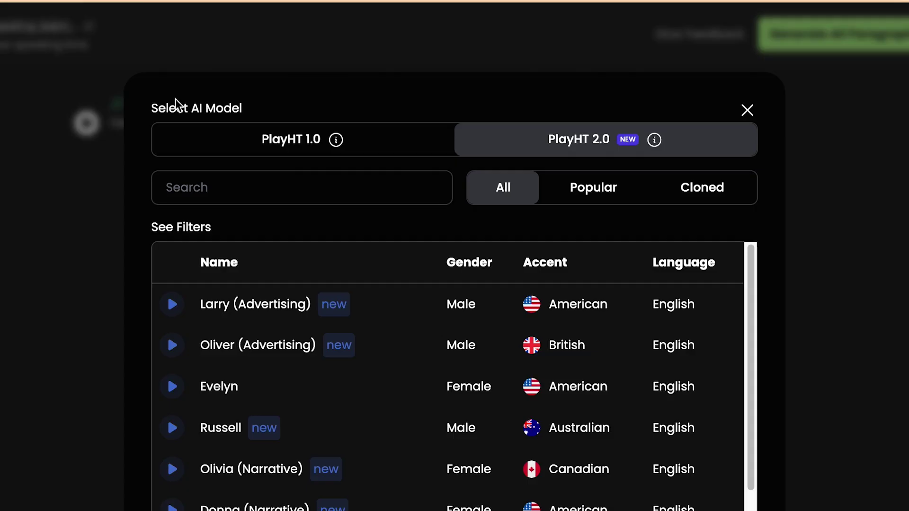
{"action": "scroll", "coordinate": [314, 321], "scroll_direction": "down", "scroll_amount": 5}
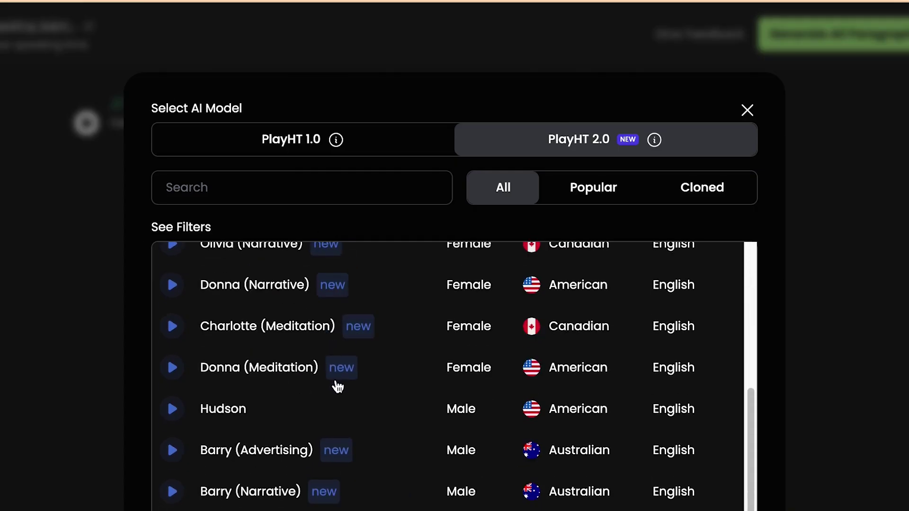
{"action": "scroll", "coordinate": [534, 349], "scroll_direction": "up", "scroll_amount": 5}
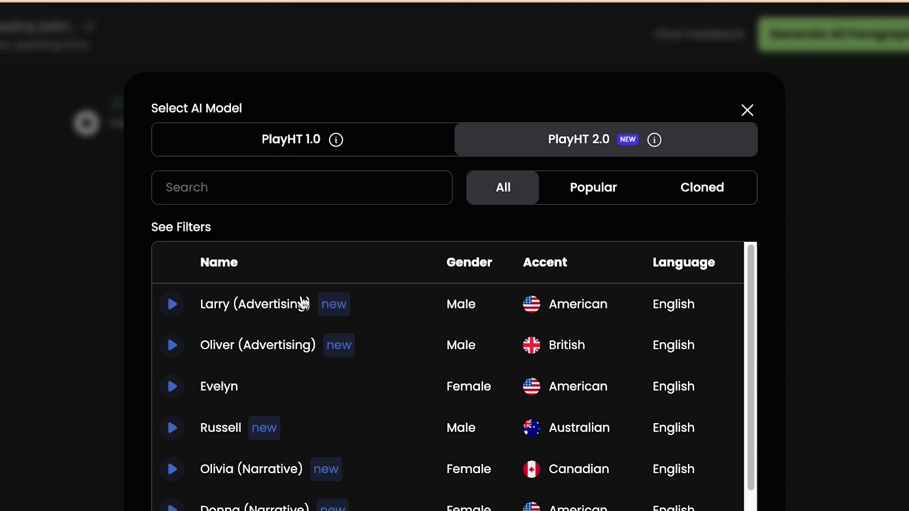
{"action": "left_click", "coordinate": [173, 312]}
{"action": "left_click", "coordinate": [173, 308]}
{"action": "left_click", "coordinate": [205, 310]}
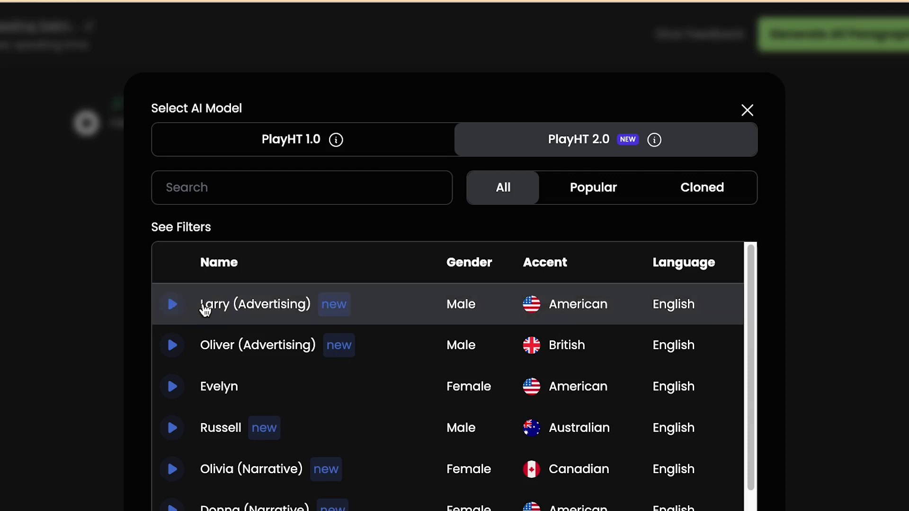
Step: Check the popular and cloned voice filters, then close the picker with Larry (Advertising) applied
{"action": "left_click", "coordinate": [597, 198]}
{"action": "left_click", "coordinate": [684, 202]}
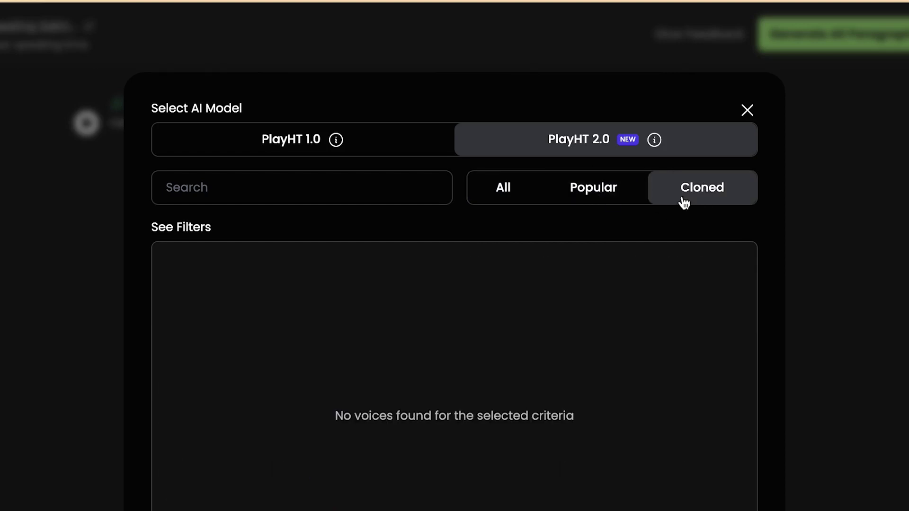
{"action": "left_click", "coordinate": [503, 193]}
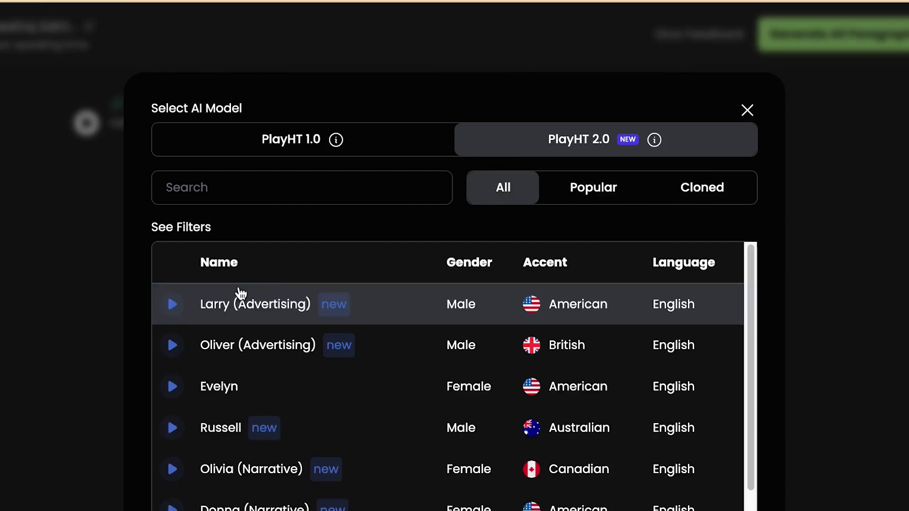
{"action": "left_click", "coordinate": [255, 304]}
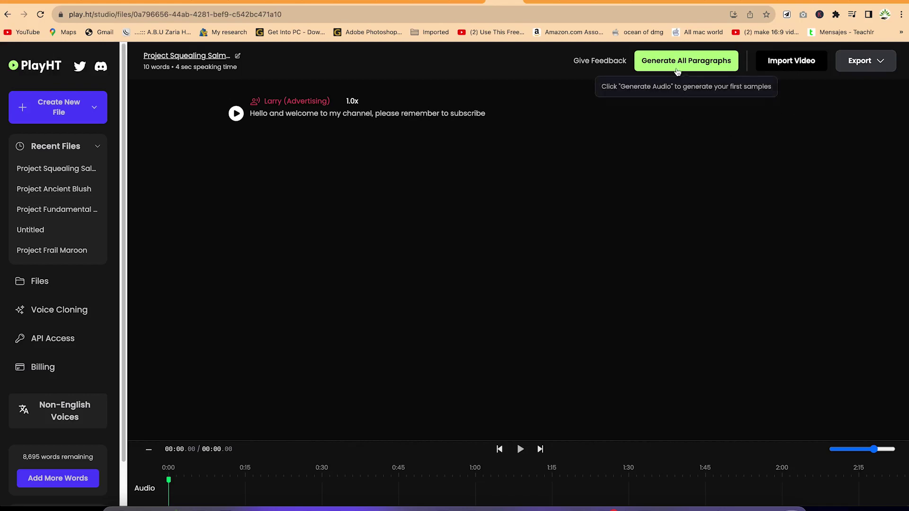
Step: Generate and play the Larry (Advertising) audio, then review the Export format options
{"action": "left_click", "coordinate": [678, 69]}
{"action": "left_click", "coordinate": [665, 150]}
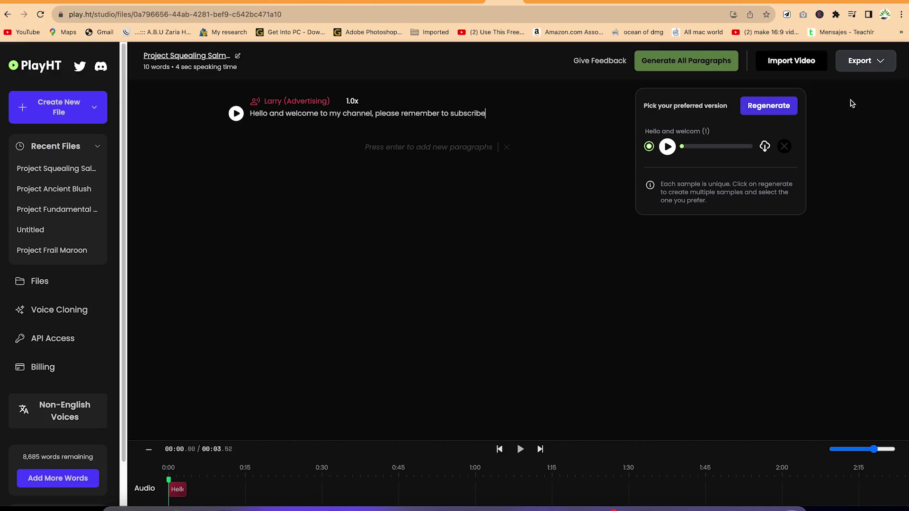
{"action": "left_click", "coordinate": [885, 62]}
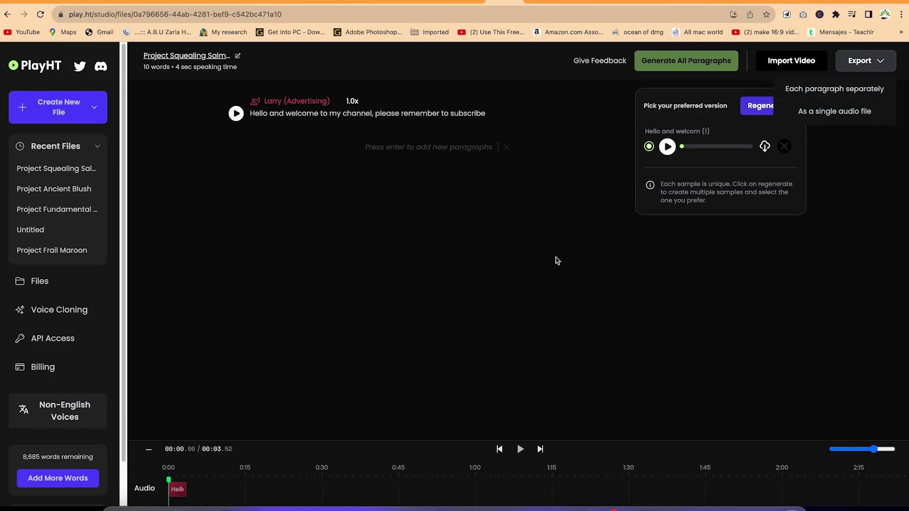
{"action": "left_click", "coordinate": [849, 202]}
Step: Show PlayHT's pricing plans: Free, Creator at $31.2/month, Pro and Enterprise
{"action": "left_click", "coordinate": [477, 6]}
{"action": "left_click", "coordinate": [416, 104]}
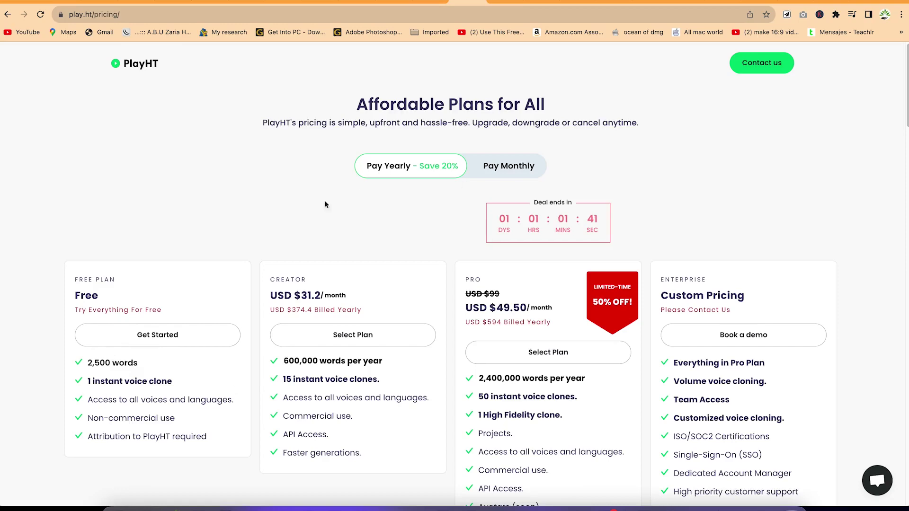
{"action": "scroll", "coordinate": [598, 367], "scroll_direction": "down", "scroll_amount": 7}
{"action": "scroll", "coordinate": [643, 339], "scroll_direction": "up", "scroll_amount": 7}
{"action": "scroll", "coordinate": [567, 350], "scroll_direction": "down", "scroll_amount": 4}
{"action": "scroll", "coordinate": [501, 349], "scroll_direction": "up", "scroll_amount": 1}
{"action": "scroll", "coordinate": [357, 243], "scroll_direction": "up", "scroll_amount": 2}
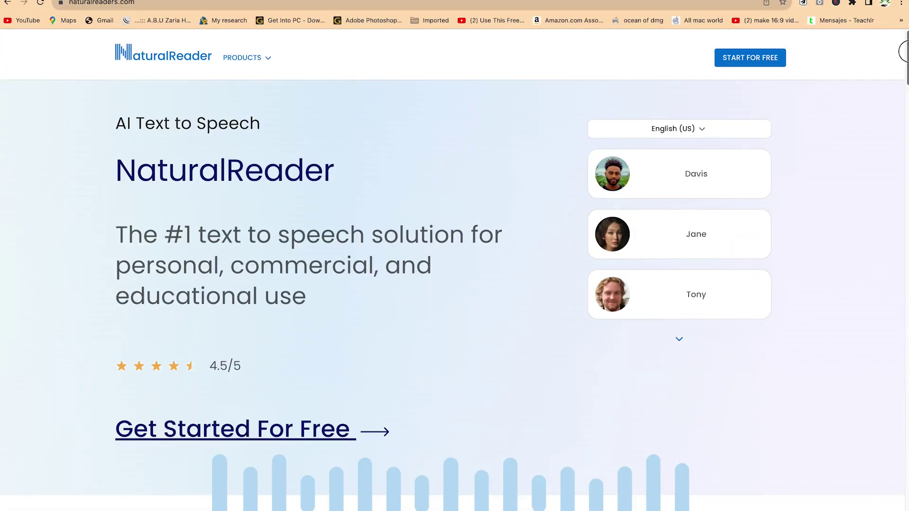
Step: Scroll down the naturalreaders.com home page and clear the stray menu selection to reach the online reader
{"action": "left_click_drag", "start_coordinate": [901, 51], "coordinate": [900, 355]}
{"action": "left_click_drag", "start_coordinate": [899, 357], "coordinate": [865, 453]}
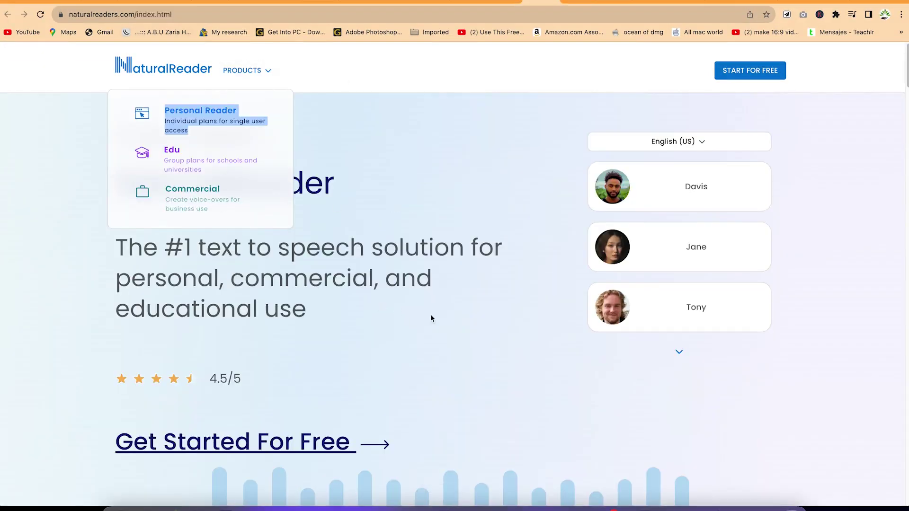
{"action": "left_click", "coordinate": [740, 402]}
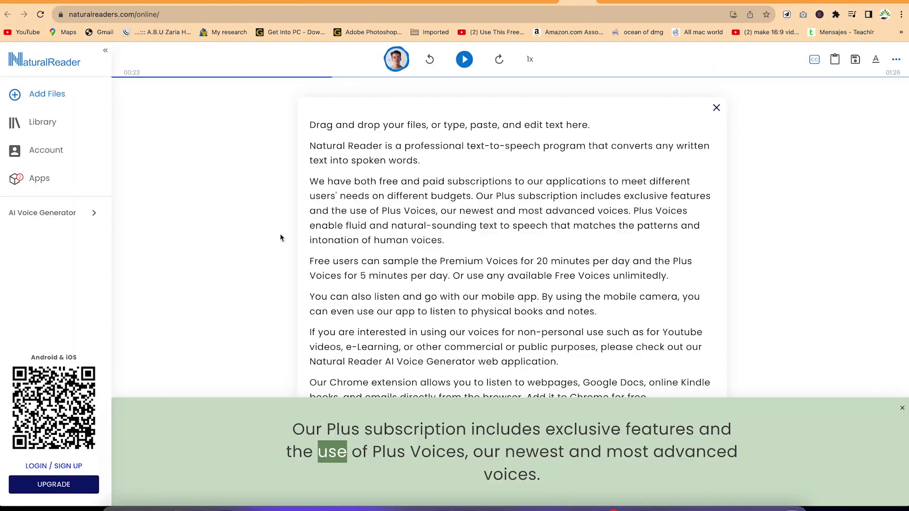
Step: Replace the reader's sample text with the welcome-and-subscribe greeting line
{"action": "key", "text": "super+a"}
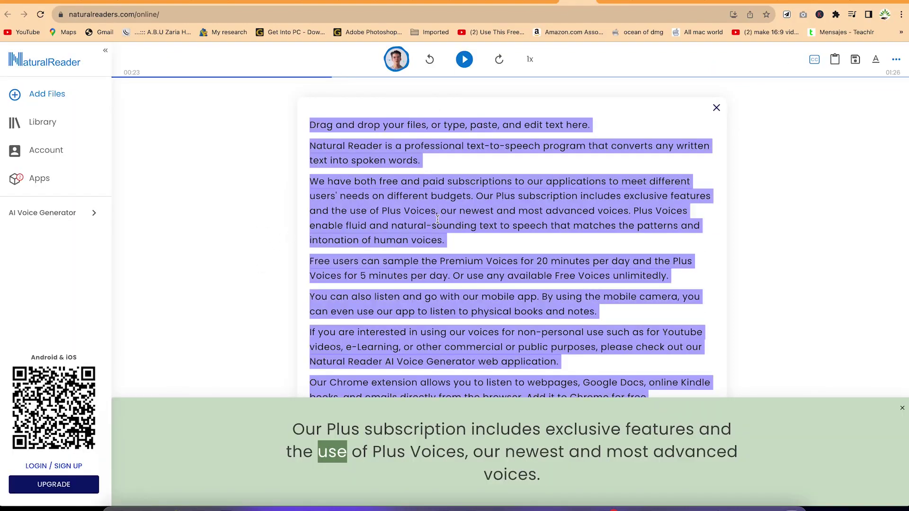
{"action": "type", "text": "Hello and welcome to my channel, please remember to subscribe"}
{"action": "left_click", "coordinate": [419, 131]}
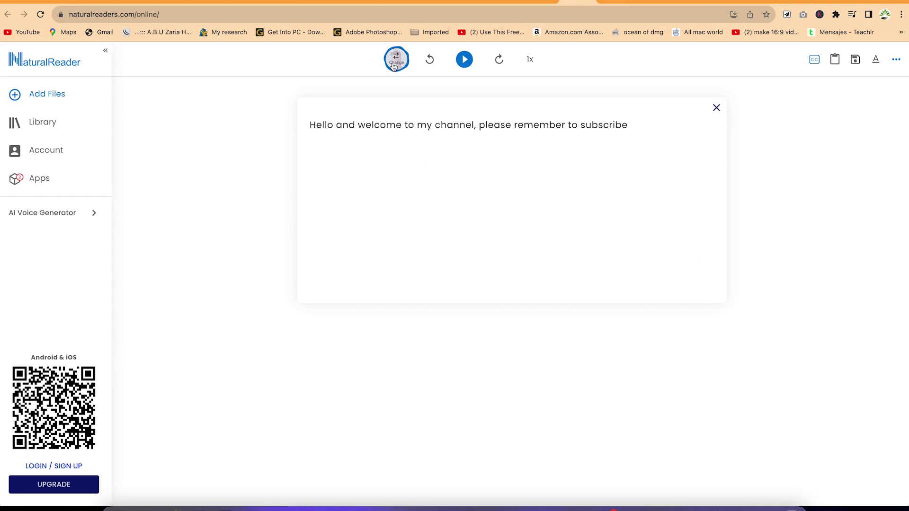
Step: Browse the available voices and languages, keeping English (UK)
{"action": "left_click", "coordinate": [394, 67]}
{"action": "scroll", "coordinate": [424, 300], "scroll_direction": "down", "scroll_amount": 5}
{"action": "scroll", "coordinate": [425, 304], "scroll_direction": "up", "scroll_amount": 5}
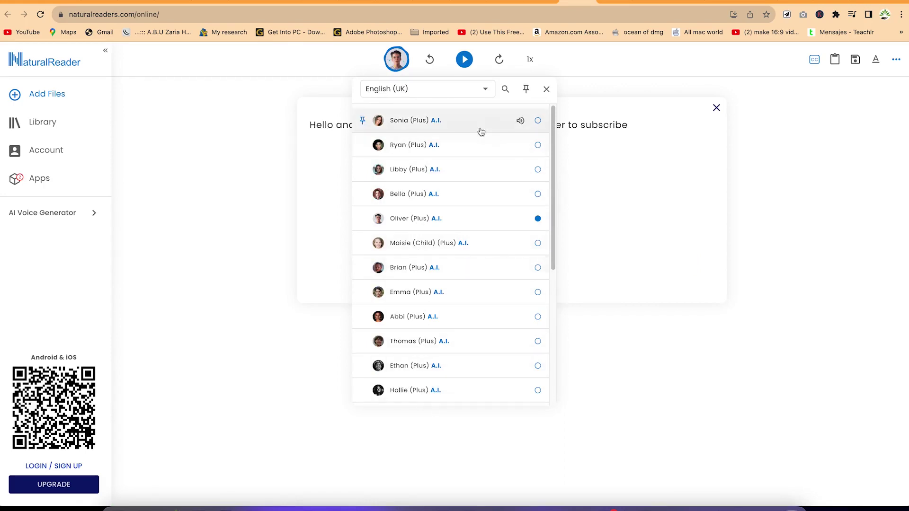
{"action": "left_click", "coordinate": [468, 90]}
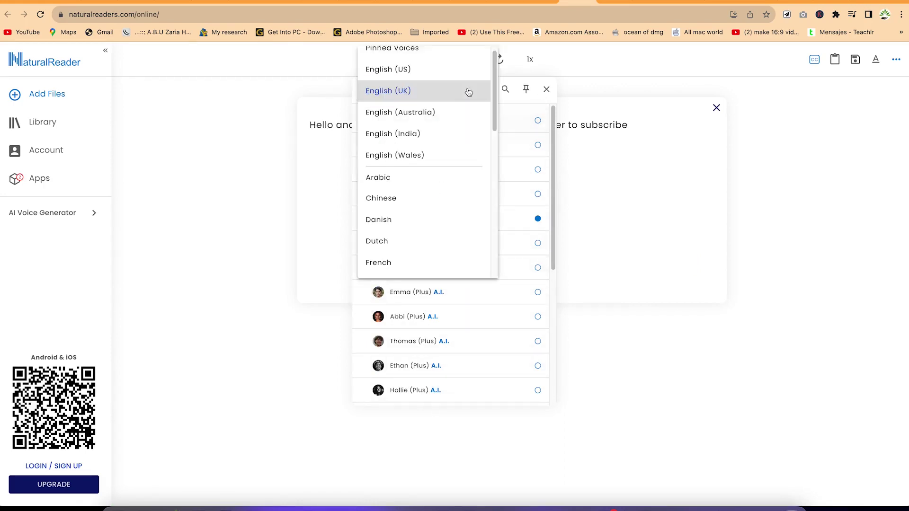
{"action": "left_click", "coordinate": [273, 173]}
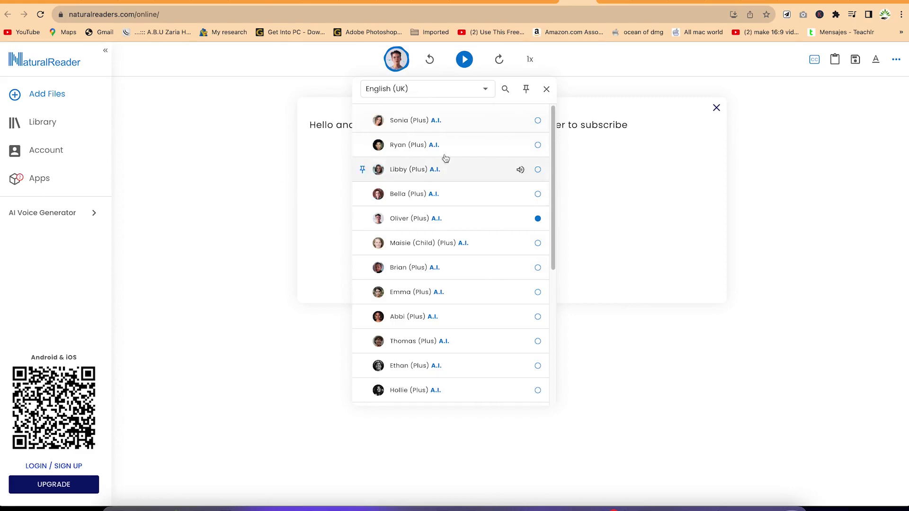
{"action": "left_click", "coordinate": [639, 87]}
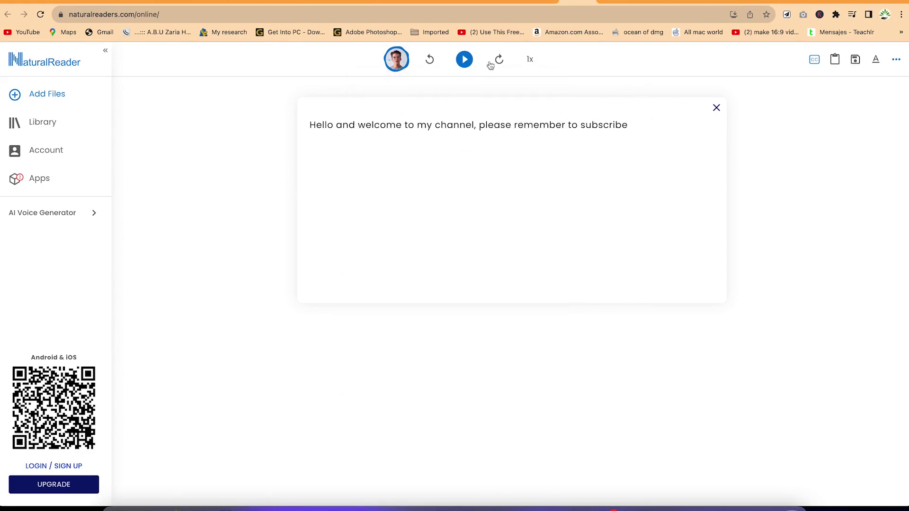
Step: Review the reading speed and reader settings, then go to the NaturalReader product page
{"action": "left_click", "coordinate": [531, 60]}
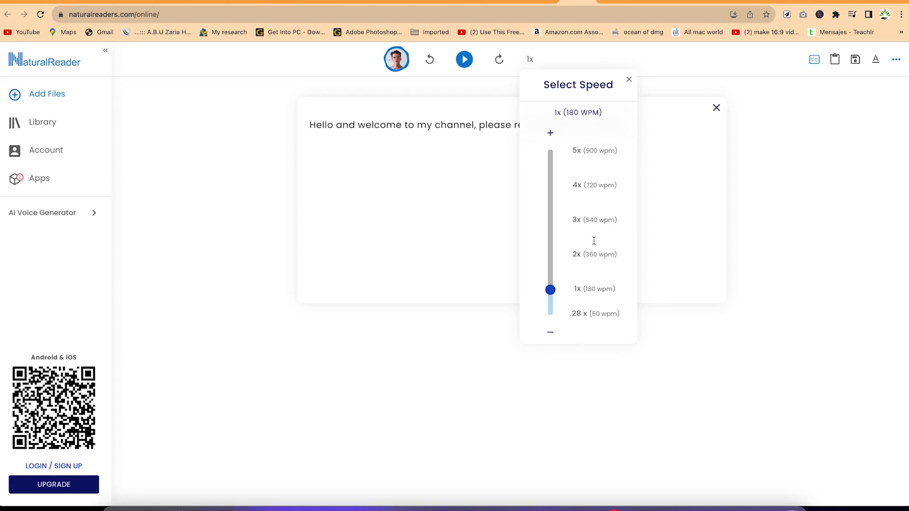
{"action": "left_click", "coordinate": [680, 63]}
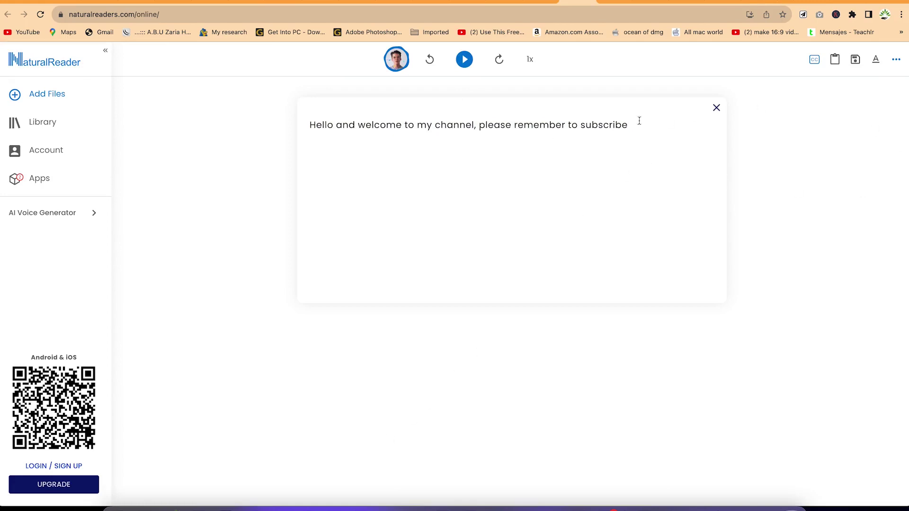
{"action": "left_click", "coordinate": [897, 60]}
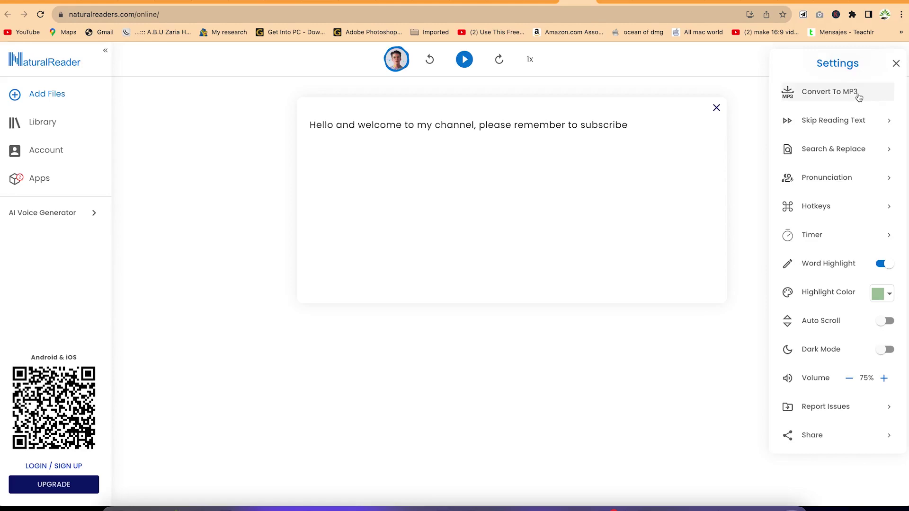
{"action": "left_click", "coordinate": [472, 167]}
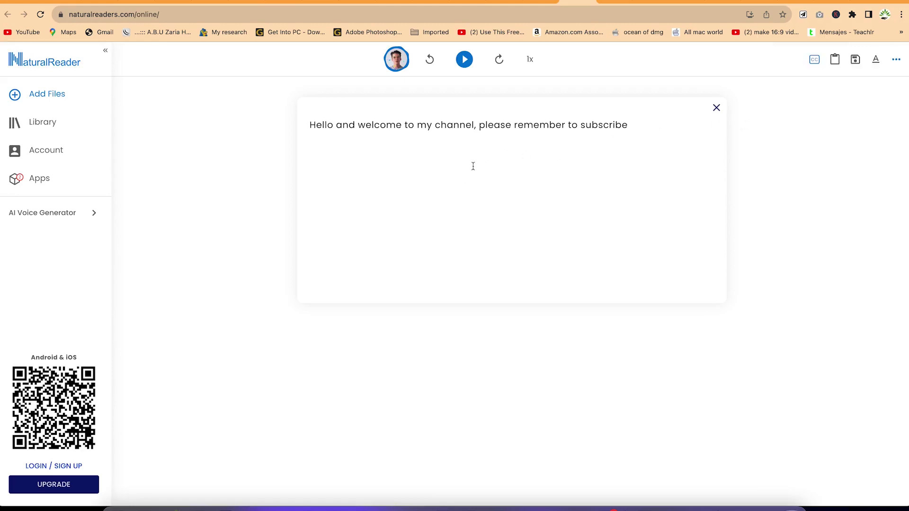
{"action": "left_click", "coordinate": [623, 1]}
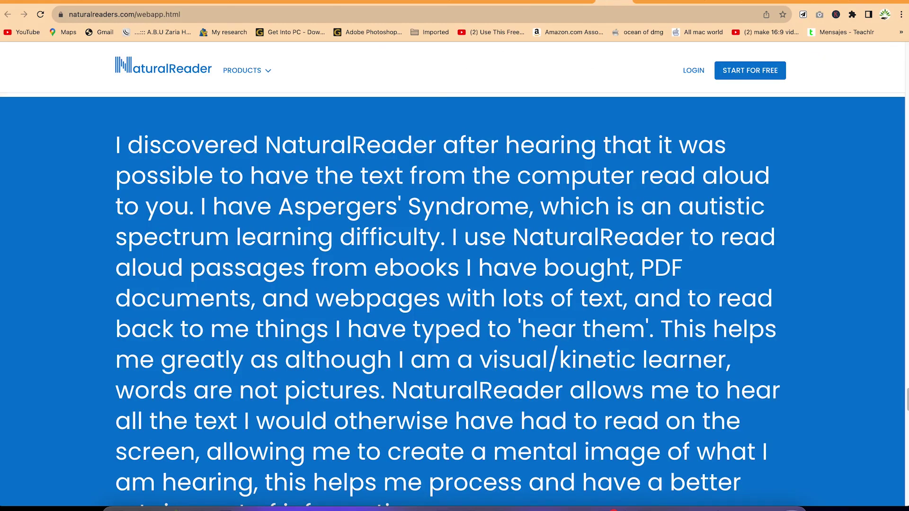
Step: Show NaturalReader's subscription cards: Free $0, Premium $9.99/month and Plus $19.00/month
{"action": "scroll", "coordinate": [568, 184], "scroll_direction": "down", "scroll_amount": 20}
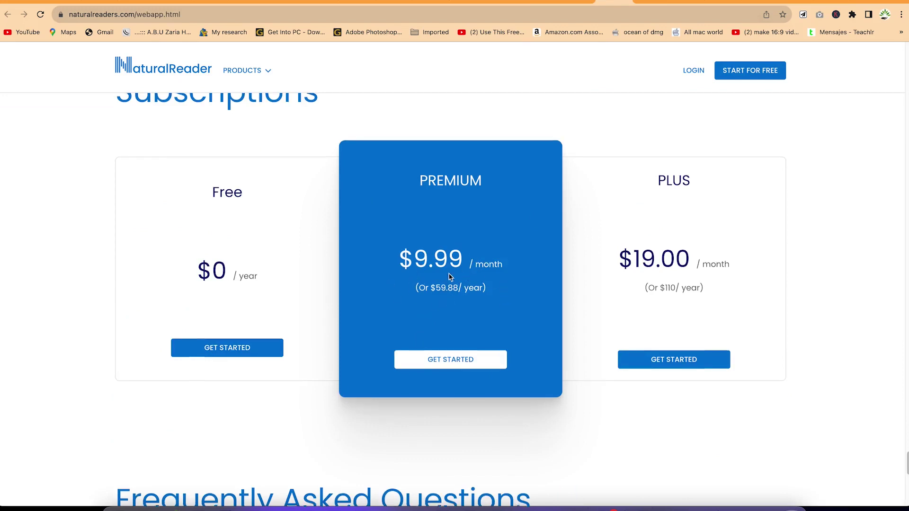
{"action": "scroll", "coordinate": [433, 280], "scroll_direction": "up", "scroll_amount": 3}
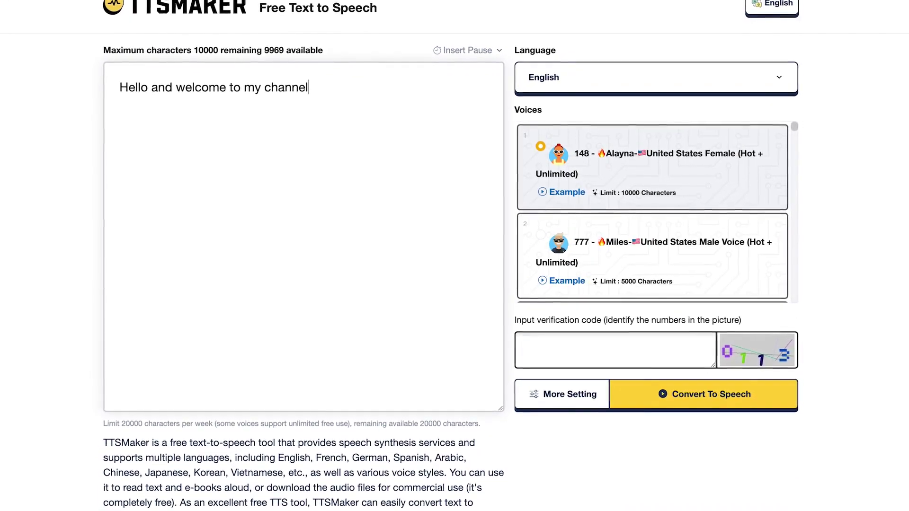
{"action": "scroll", "coordinate": [454, 256], "scroll_direction": "down", "scroll_amount": 3}
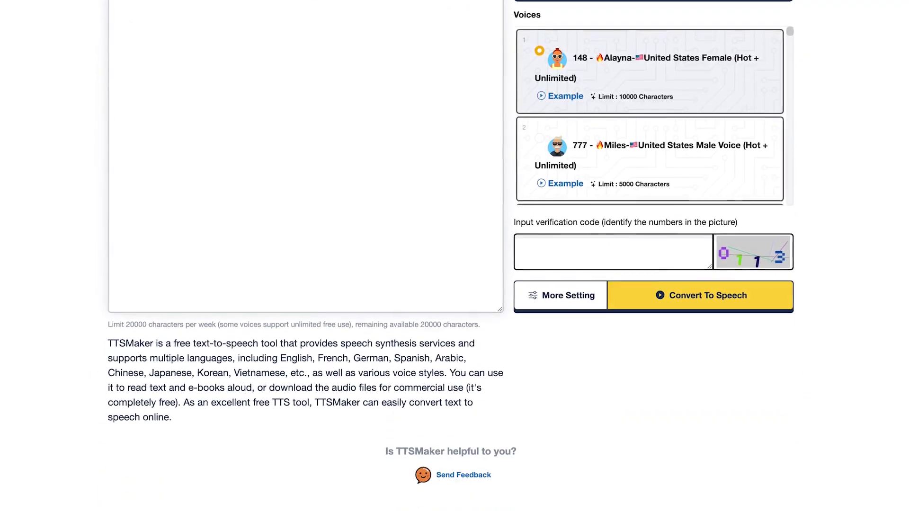
{"action": "scroll", "coordinate": [454, 255], "scroll_direction": "down", "scroll_amount": 5}
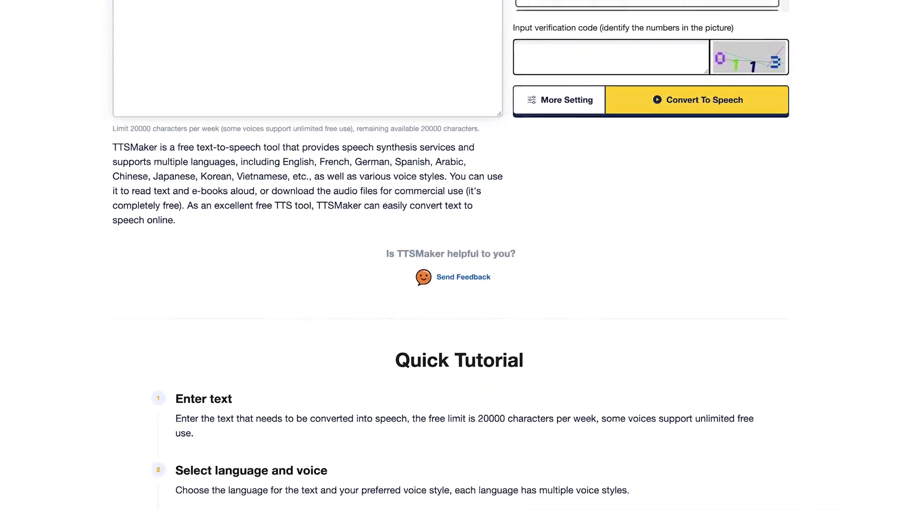
{"action": "scroll", "coordinate": [454, 256], "scroll_direction": "down", "scroll_amount": 7}
{"action": "scroll", "coordinate": [455, 255], "scroll_direction": "down", "scroll_amount": 12}
{"action": "scroll", "coordinate": [455, 256], "scroll_direction": "down", "scroll_amount": 7}
{"action": "scroll", "coordinate": [454, 256], "scroll_direction": "down", "scroll_amount": 6}
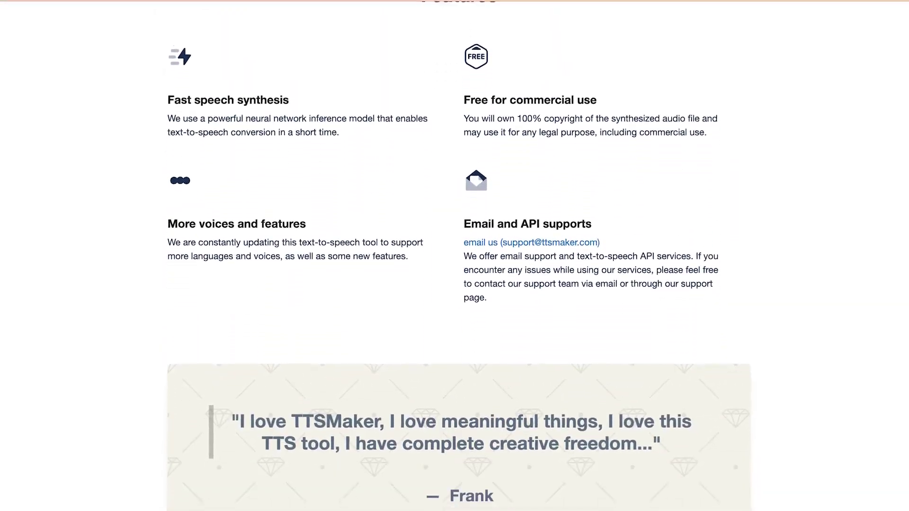
{"action": "scroll", "coordinate": [454, 256], "scroll_direction": "down", "scroll_amount": 5}
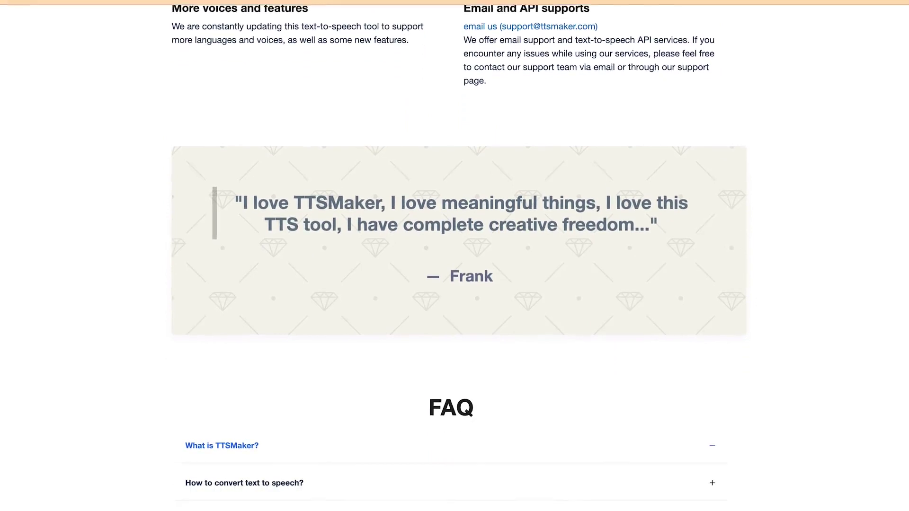
{"action": "scroll", "coordinate": [454, 255], "scroll_direction": "down", "scroll_amount": 1}
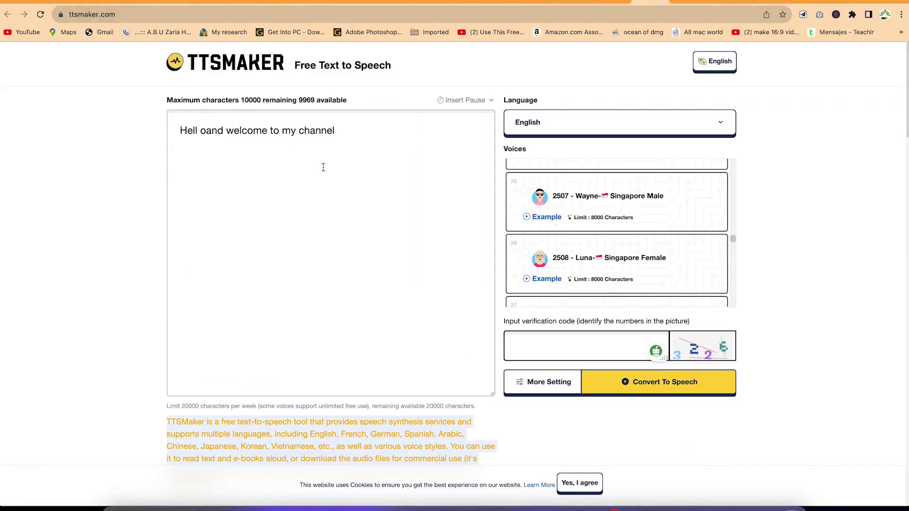
Step: Fix the welcome text and keep English as the TTSMaker language
{"action": "left_click", "coordinate": [348, 147]}
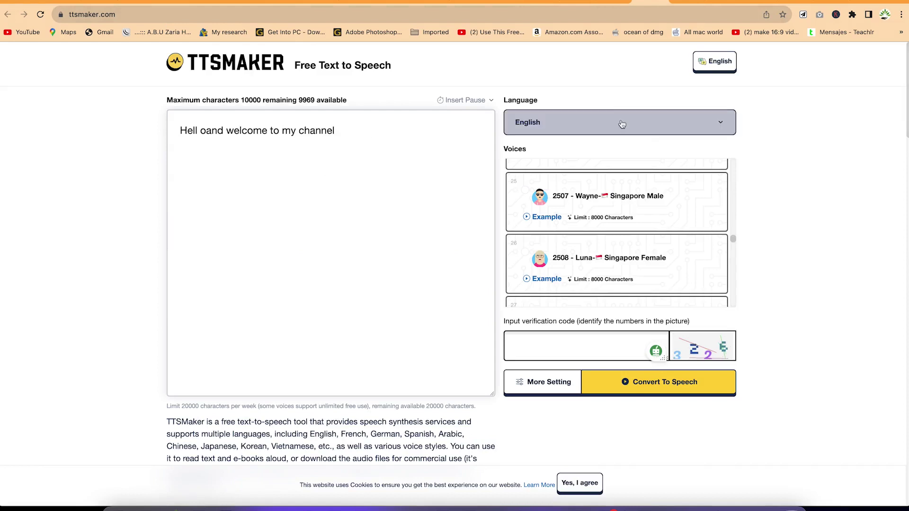
{"action": "left_click", "coordinate": [626, 122]}
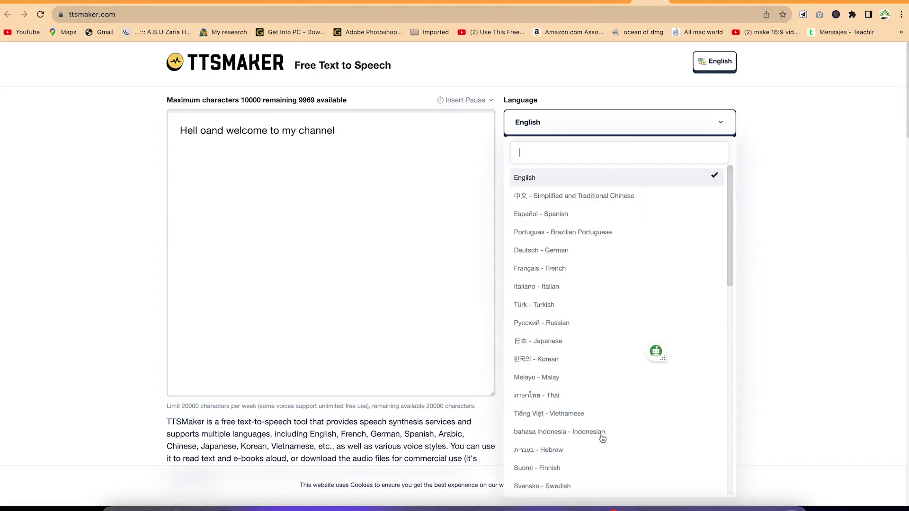
{"action": "scroll", "coordinate": [600, 432], "scroll_direction": "down", "scroll_amount": 10}
{"action": "scroll", "coordinate": [601, 432], "scroll_direction": "up", "scroll_amount": 10}
{"action": "left_click", "coordinate": [784, 243]}
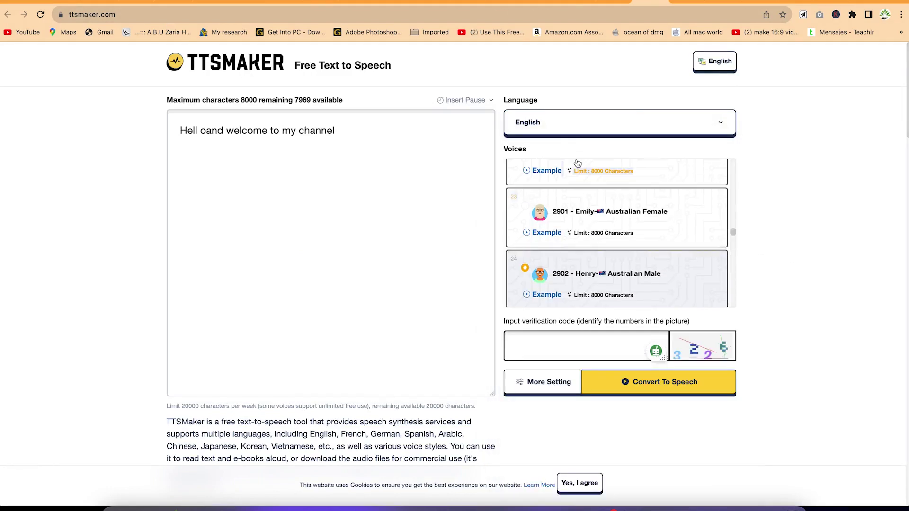
Step: Enter the captcha code and convert the line to a 2-second Alayna speech clip
{"action": "scroll", "coordinate": [605, 189], "scroll_direction": "down", "scroll_amount": 5}
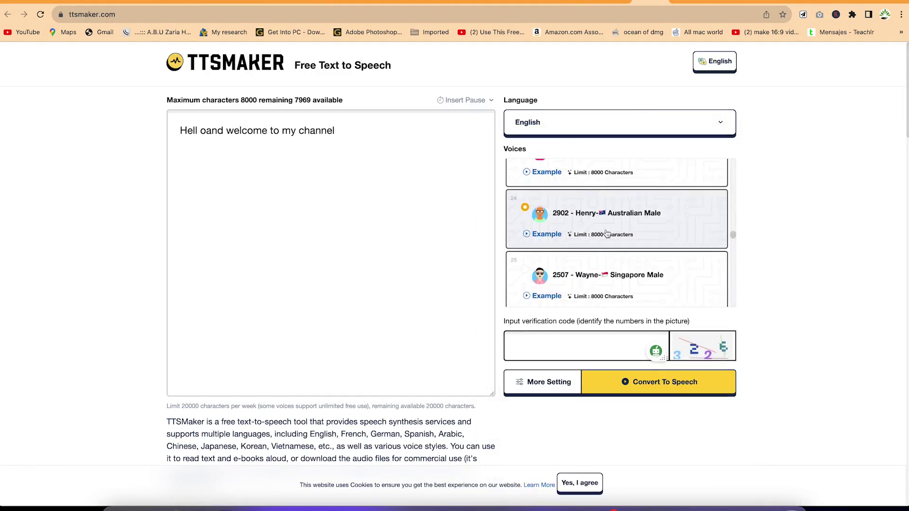
{"action": "scroll", "coordinate": [607, 236], "scroll_direction": "down", "scroll_amount": 1}
{"action": "scroll", "coordinate": [607, 236], "scroll_direction": "up", "scroll_amount": 20}
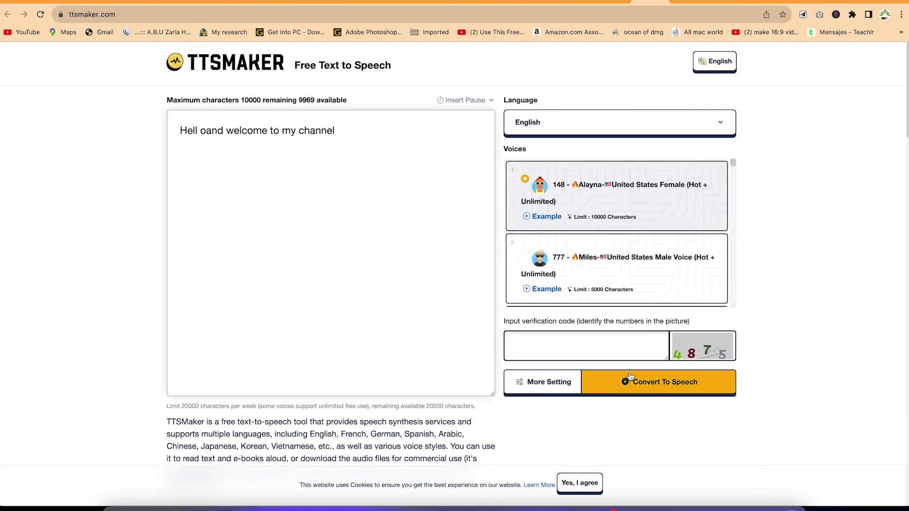
{"action": "left_click", "coordinate": [607, 349]}
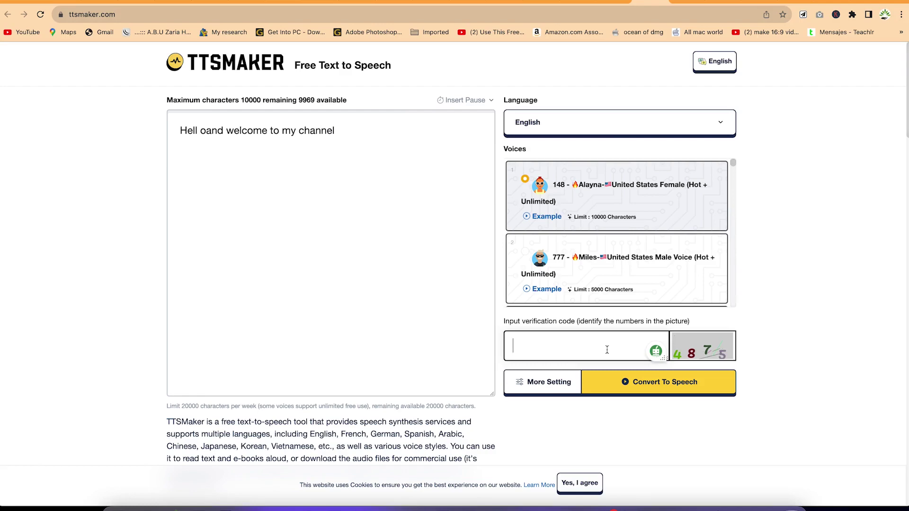
{"action": "type", "text": "4875"}
{"action": "left_click", "coordinate": [620, 390]}
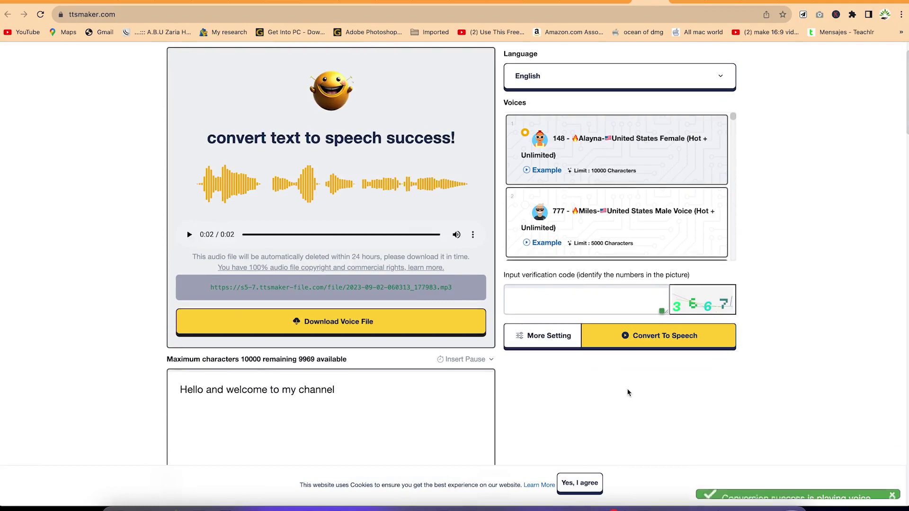
{"action": "scroll", "coordinate": [497, 431], "scroll_direction": "down", "scroll_amount": 7}
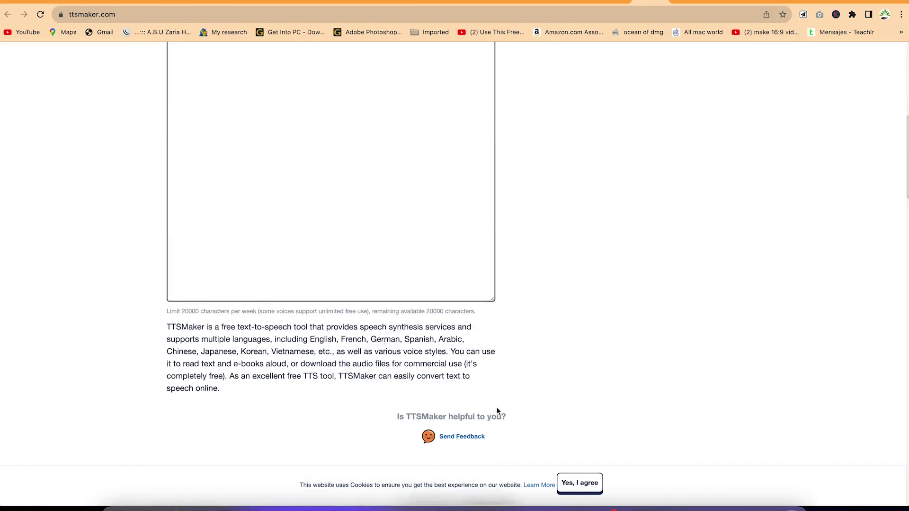
{"action": "scroll", "coordinate": [497, 410], "scroll_direction": "up", "scroll_amount": 10}
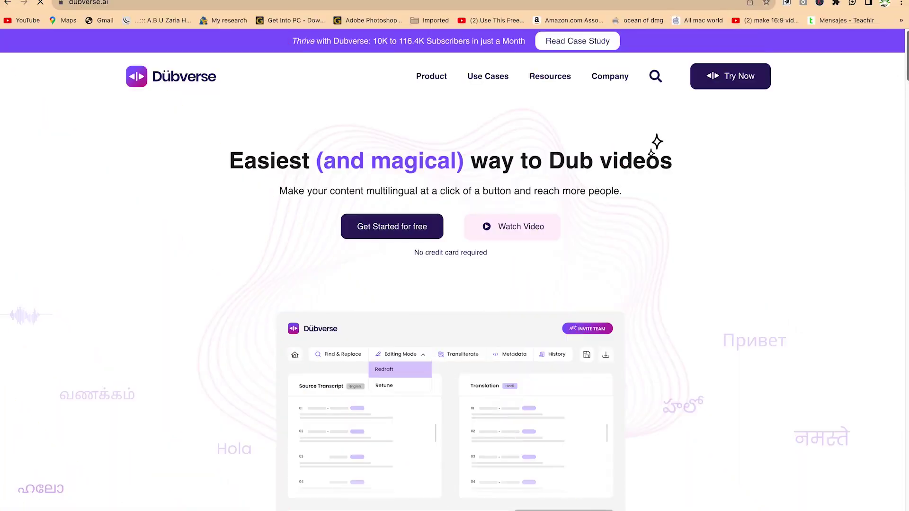
{"action": "scroll", "coordinate": [454, 270], "scroll_direction": "down", "scroll_amount": 3}
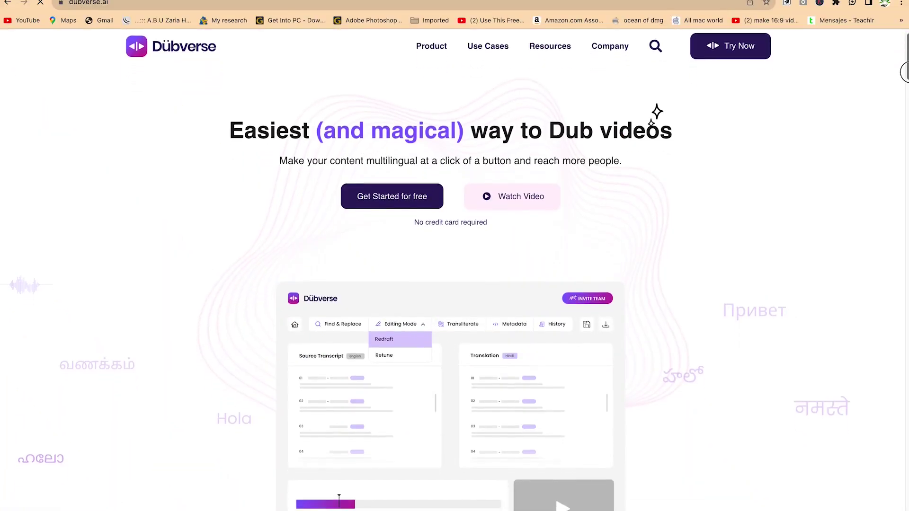
{"action": "scroll", "coordinate": [903, 81], "scroll_direction": "down", "scroll_amount": 5}
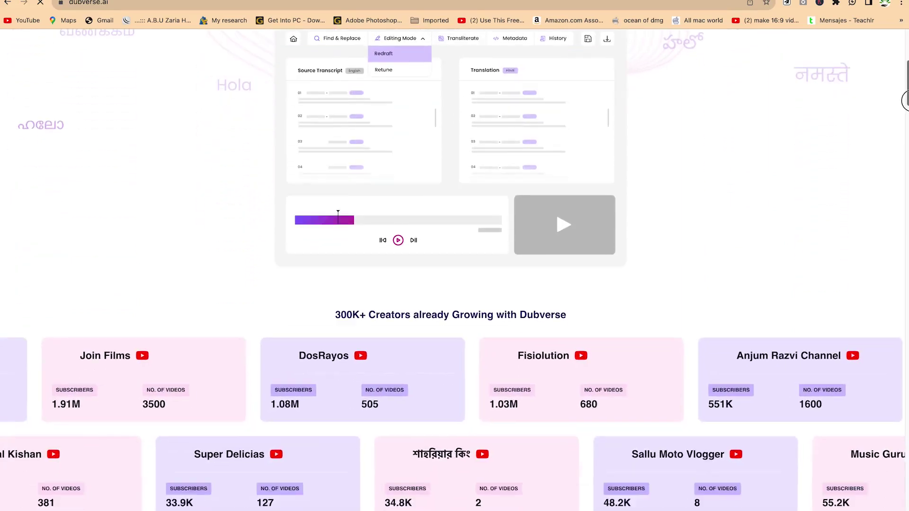
{"action": "left_click_drag", "start_coordinate": [904, 100], "coordinate": [893, 462]}
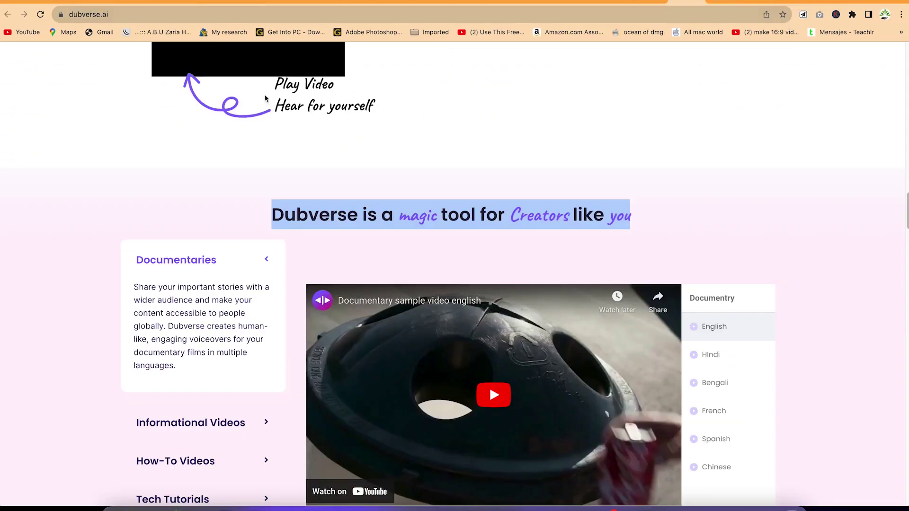
{"action": "scroll", "coordinate": [378, 189], "scroll_direction": "down", "scroll_amount": 10}
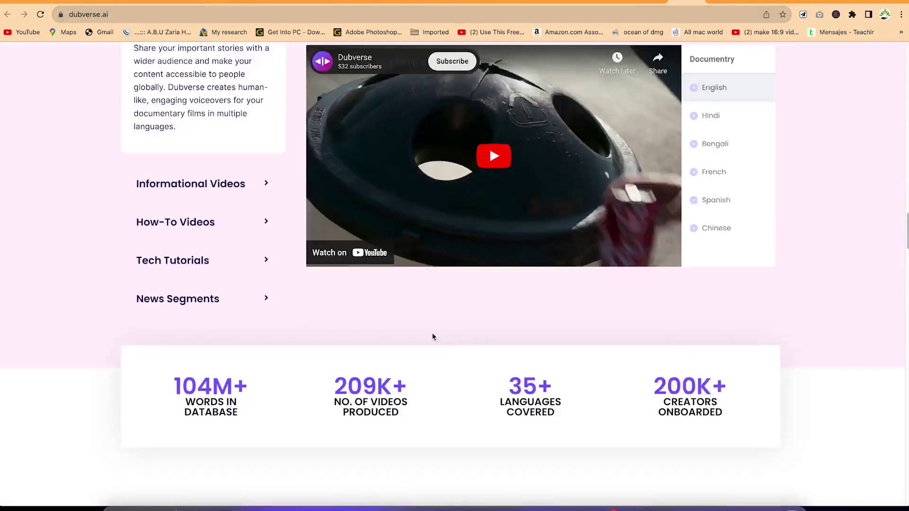
{"action": "scroll", "coordinate": [492, 224], "scroll_direction": "up", "scroll_amount": 15}
{"action": "scroll", "coordinate": [493, 225], "scroll_direction": "up", "scroll_amount": 20}
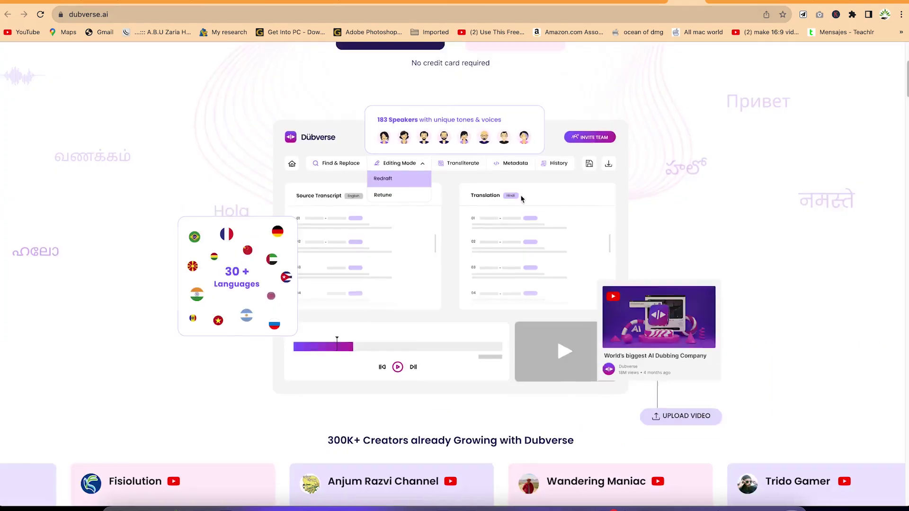
{"action": "left_click", "coordinate": [731, 97]}
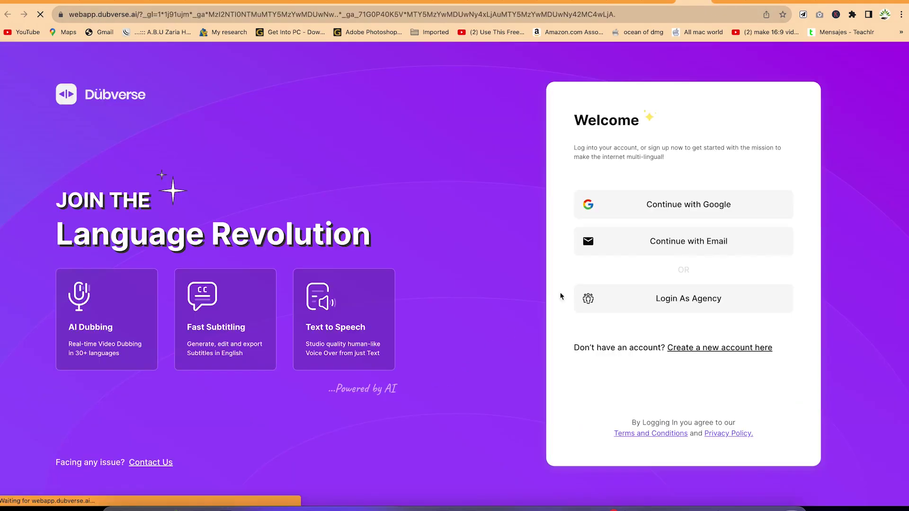
Step: Sign in to Dubverse with Google and continue on Freemium past the Plan Expired notice
{"action": "left_click", "coordinate": [697, 219]}
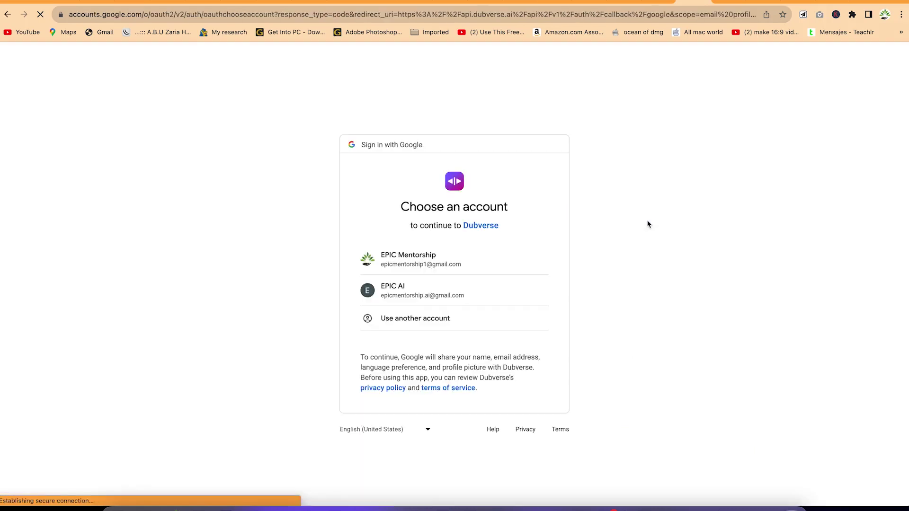
{"action": "left_click", "coordinate": [432, 263]}
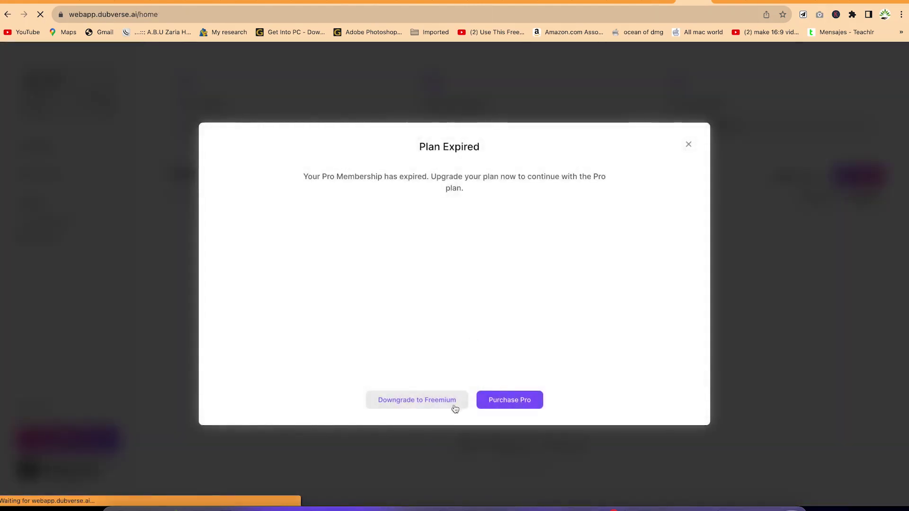
{"action": "left_click", "coordinate": [453, 405]}
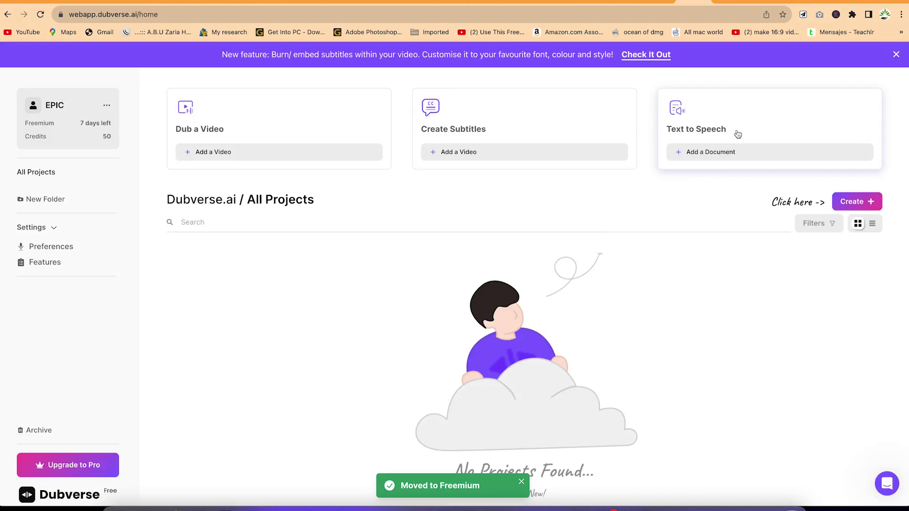
{"action": "left_click", "coordinate": [740, 150]}
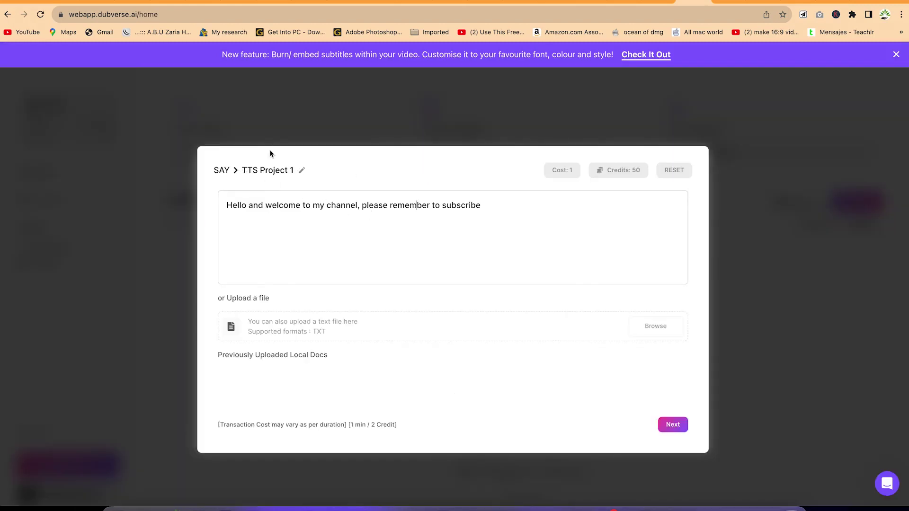
Step: Name the project TTS Project 1, add the Abhilash English voice, and start generating
{"action": "left_click", "coordinate": [302, 171]}
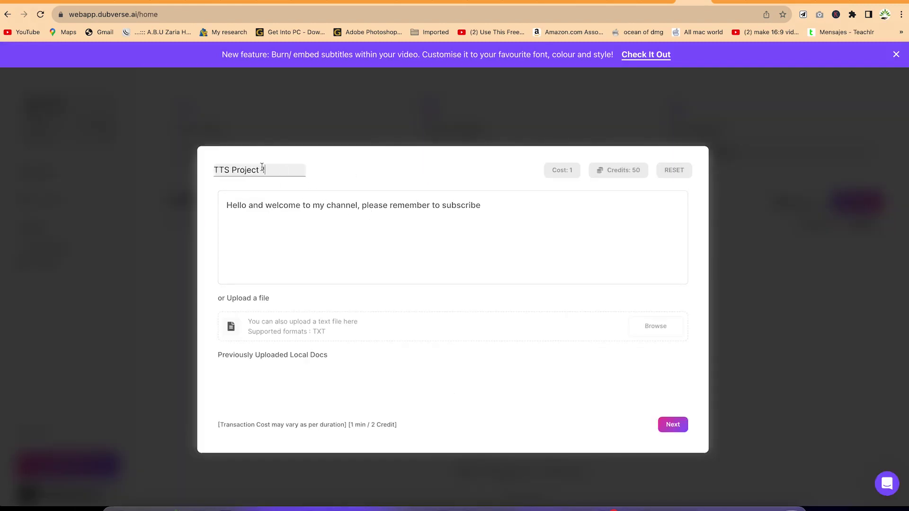
{"action": "left_click", "coordinate": [393, 237]}
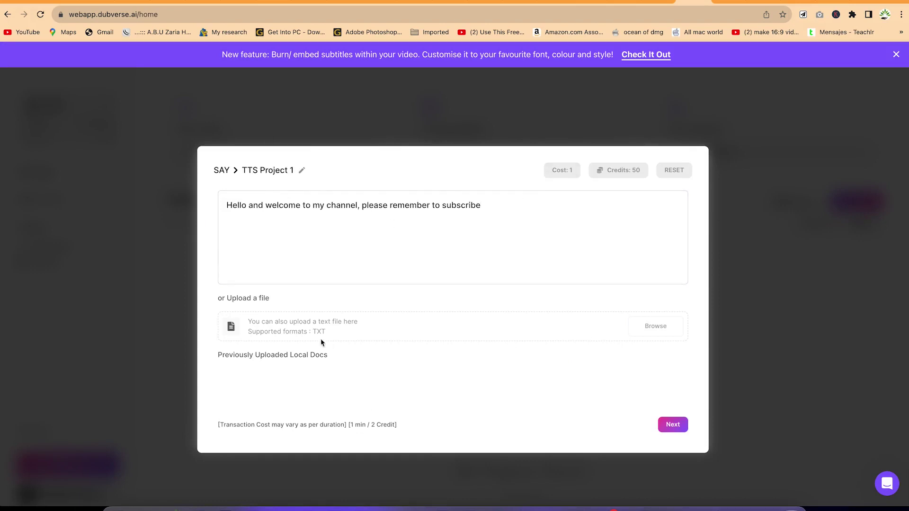
{"action": "left_click", "coordinate": [680, 427]}
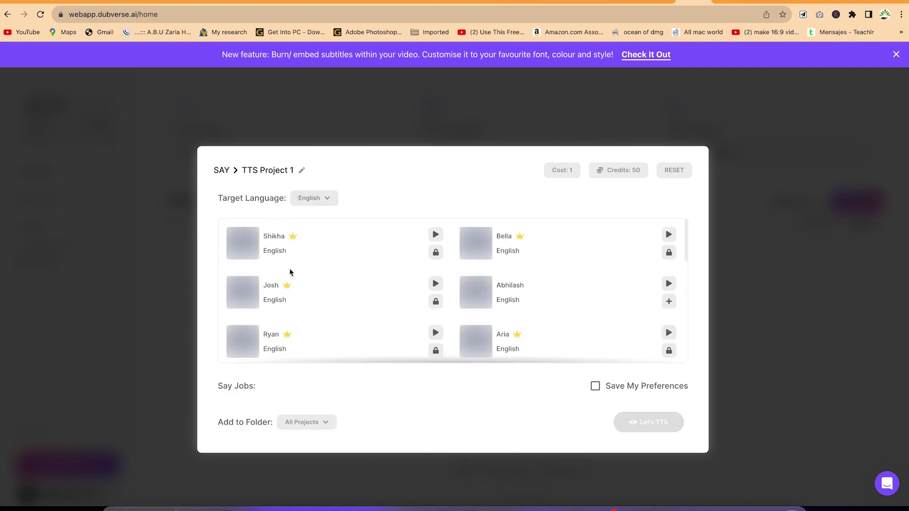
{"action": "left_click", "coordinate": [669, 303]}
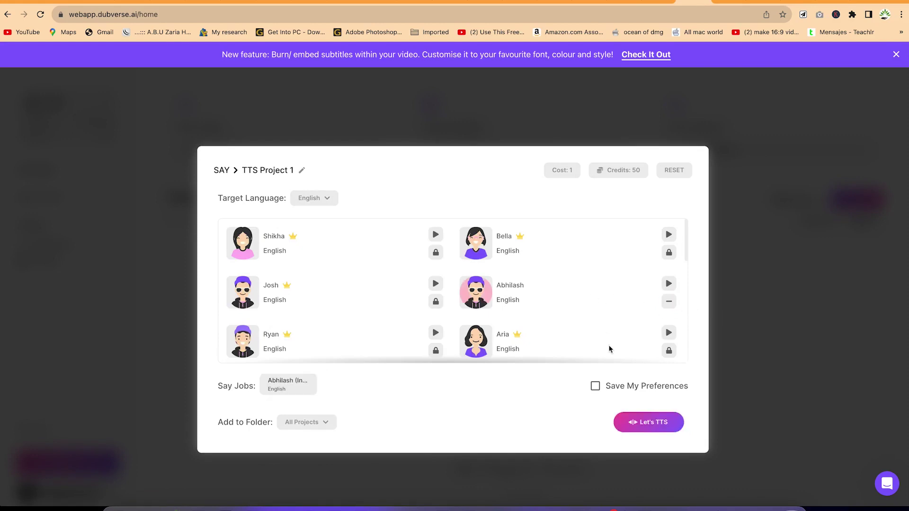
{"action": "left_click", "coordinate": [634, 422]}
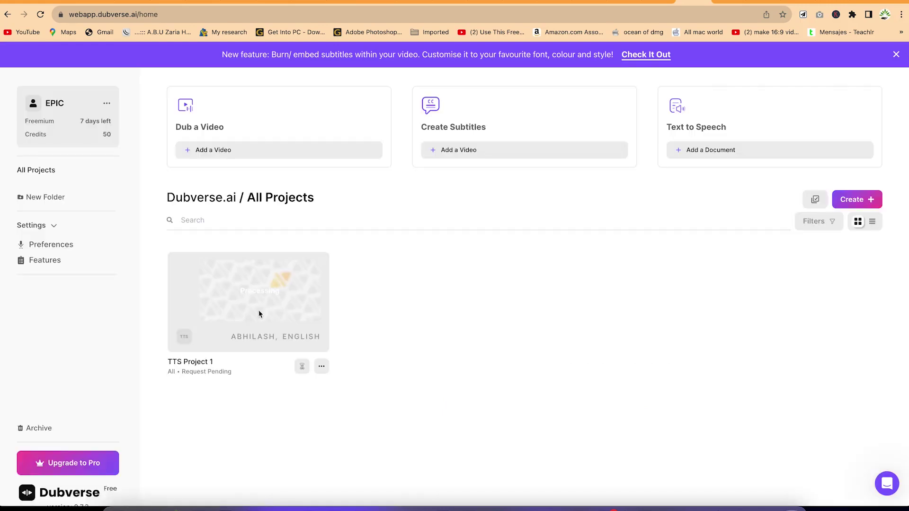
Step: Open TTS Project 1 and play its 0:04 Abhilash English voiceover
{"action": "left_click", "coordinate": [258, 344]}
{"action": "left_click", "coordinate": [213, 357]}
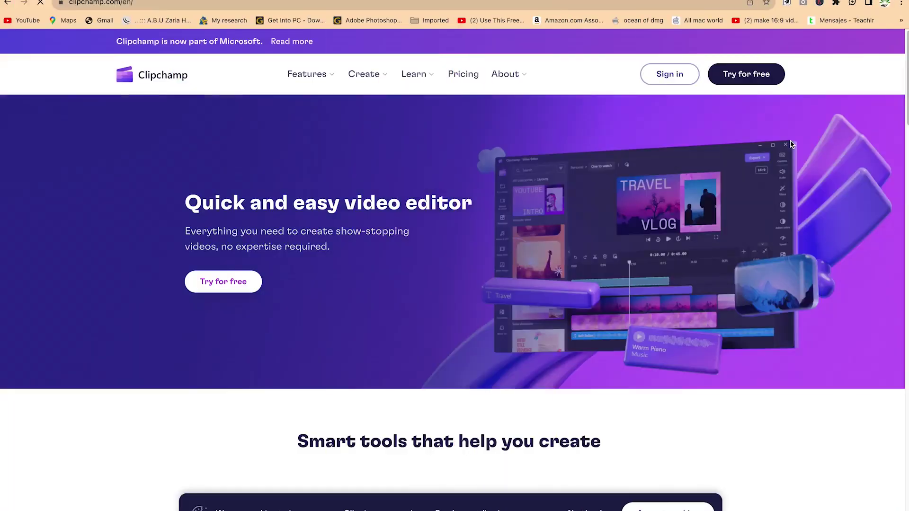
Step: Scroll through the clipchamp.com marketing homepage before entering the Clipchamp web app
{"action": "scroll", "coordinate": [790, 140], "scroll_direction": "down", "scroll_amount": 6}
{"action": "scroll", "coordinate": [796, 134], "scroll_direction": "up", "scroll_amount": 2}
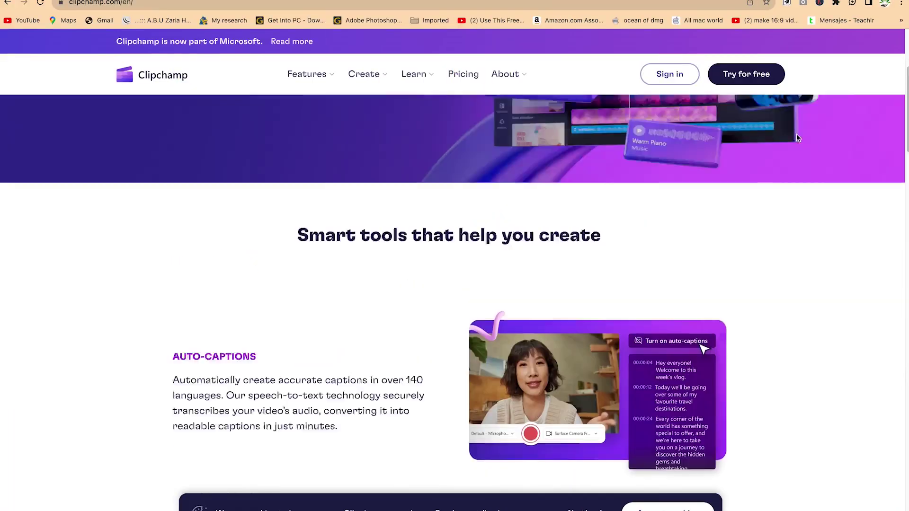
{"action": "scroll", "coordinate": [796, 134], "scroll_direction": "up", "scroll_amount": 4}
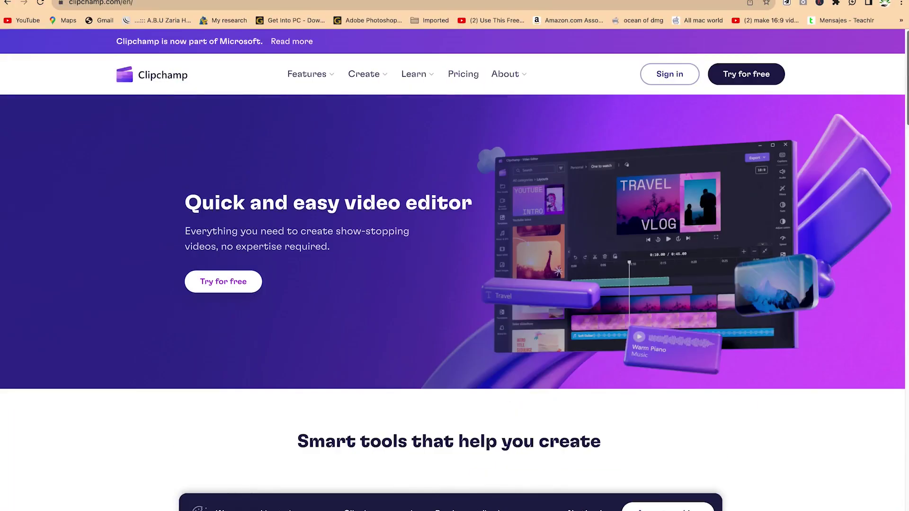
{"action": "left_click_drag", "start_coordinate": [903, 62], "coordinate": [899, 463]}
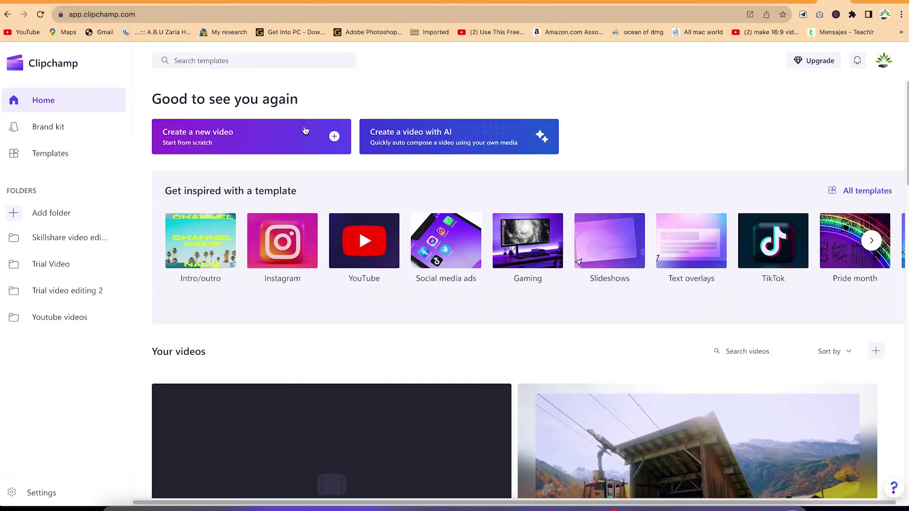
Step: Start a new blank Clipchamp video and open the text-to-speech creator, keeping English (United States)
{"action": "left_click", "coordinate": [279, 141]}
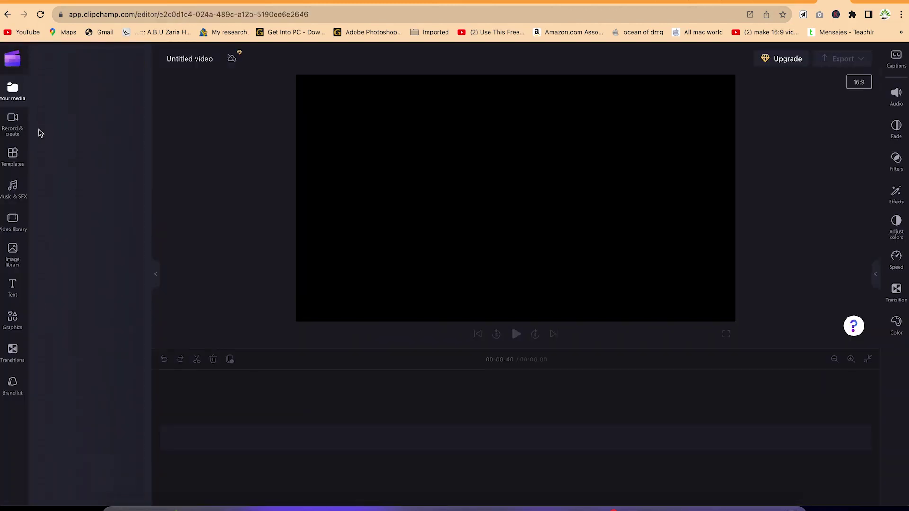
{"action": "left_click", "coordinate": [20, 125]}
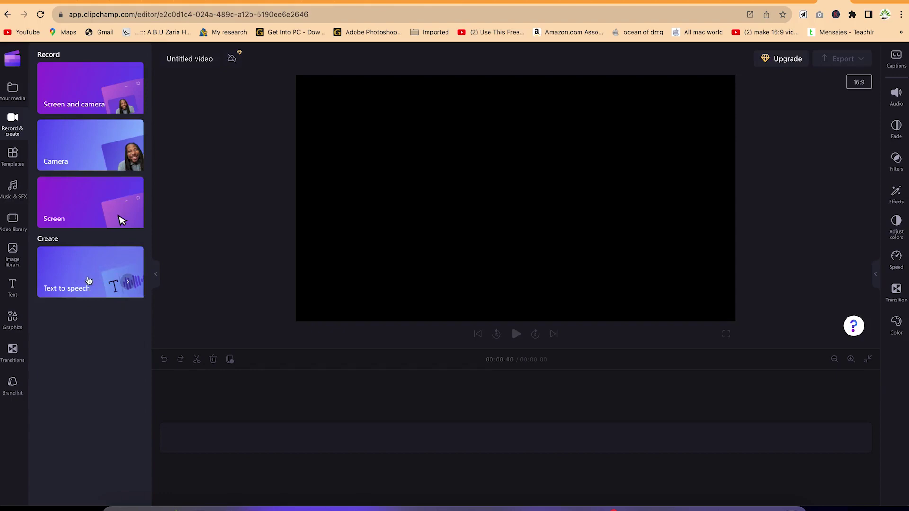
{"action": "left_click", "coordinate": [89, 281]}
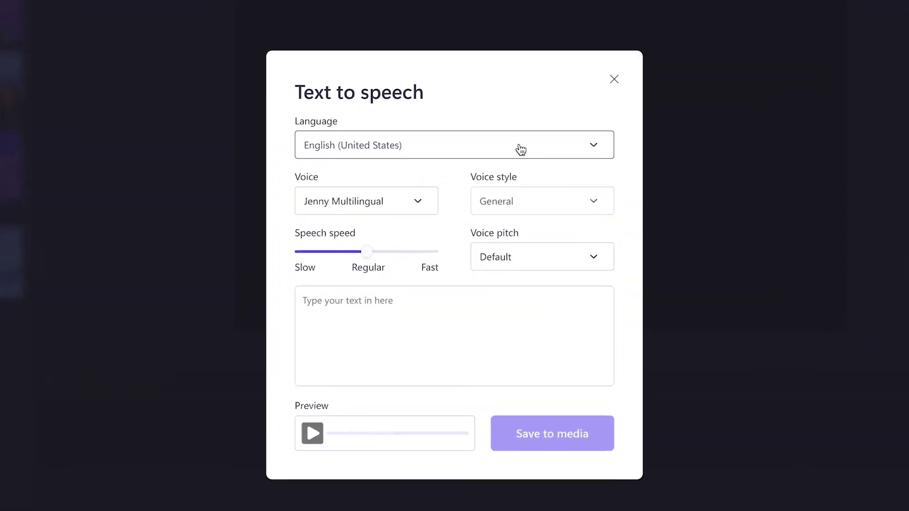
{"action": "left_click", "coordinate": [502, 189]}
{"action": "scroll", "coordinate": [475, 308], "scroll_direction": "down", "scroll_amount": 10}
{"action": "scroll", "coordinate": [475, 311], "scroll_direction": "up", "scroll_amount": 10}
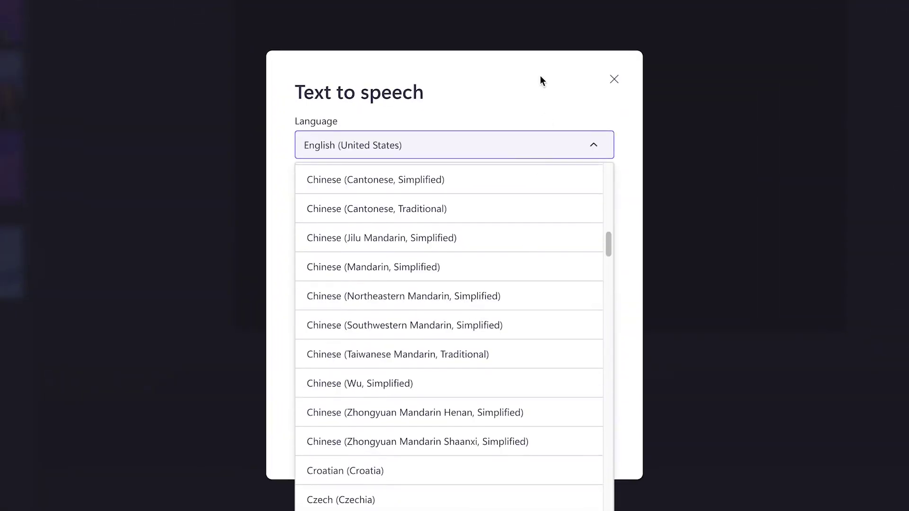
{"action": "left_click", "coordinate": [540, 74]}
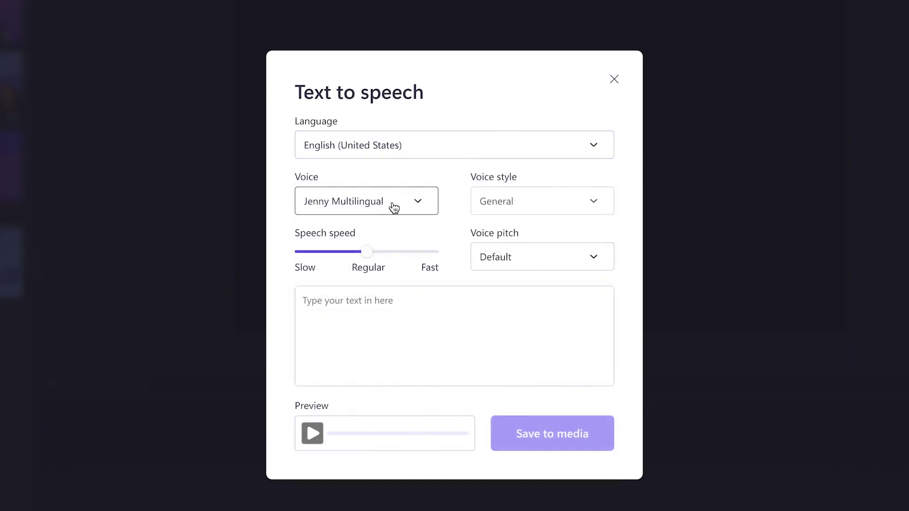
Step: Choose the Jenny voice with the Cheerful style
{"action": "left_click", "coordinate": [396, 207]}
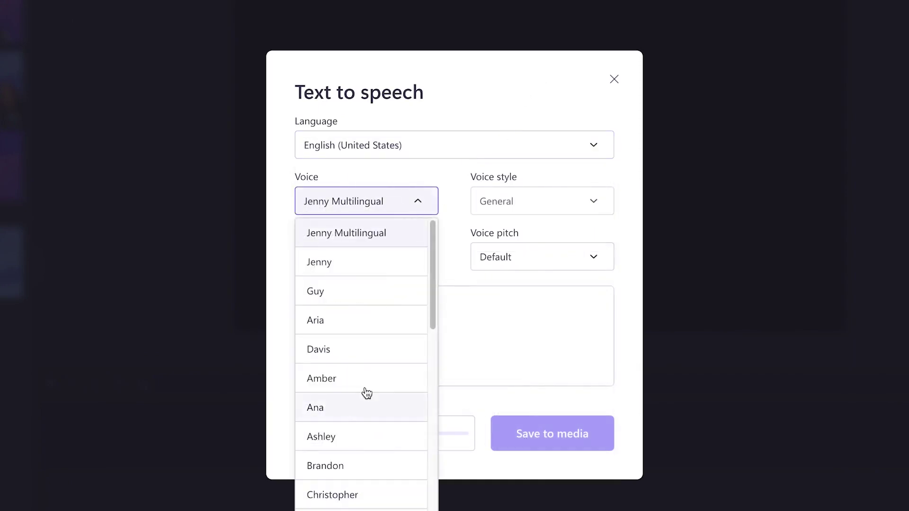
{"action": "left_click", "coordinate": [380, 274]}
{"action": "left_click", "coordinate": [515, 201]}
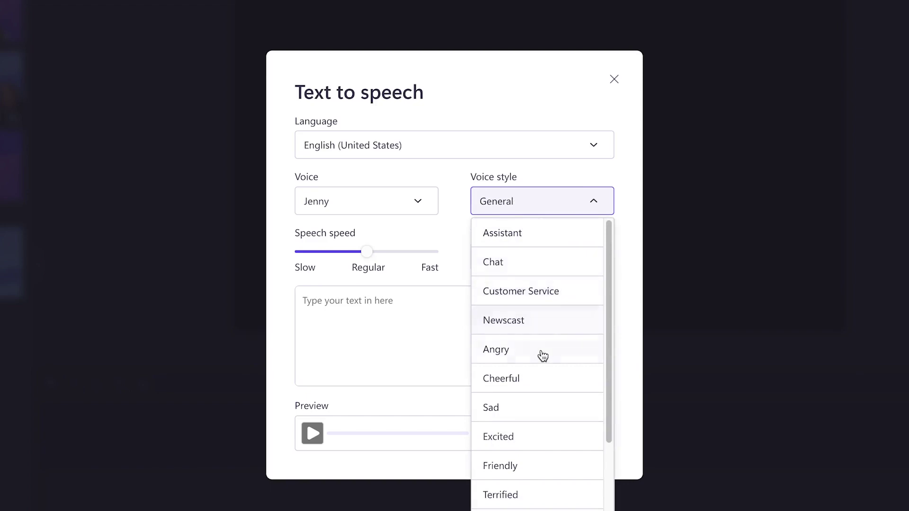
{"action": "left_click", "coordinate": [549, 389]}
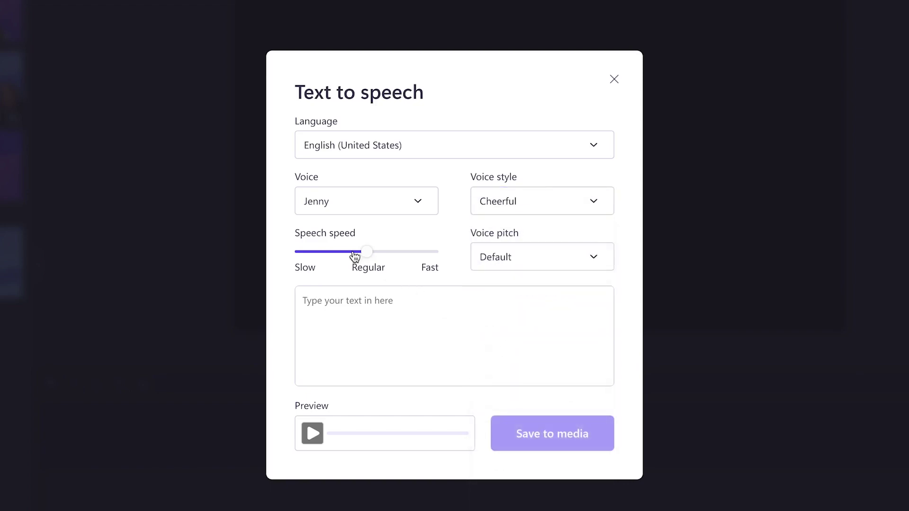
Step: Keep the default pitch, paste 'Hello and welcome to my channel' and preview the speech
{"action": "left_click", "coordinate": [539, 263]}
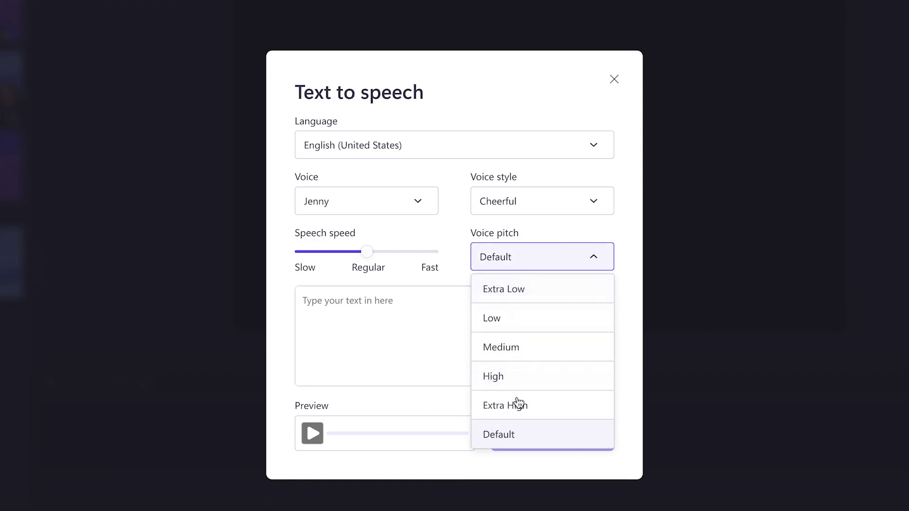
{"action": "left_click", "coordinate": [387, 326]}
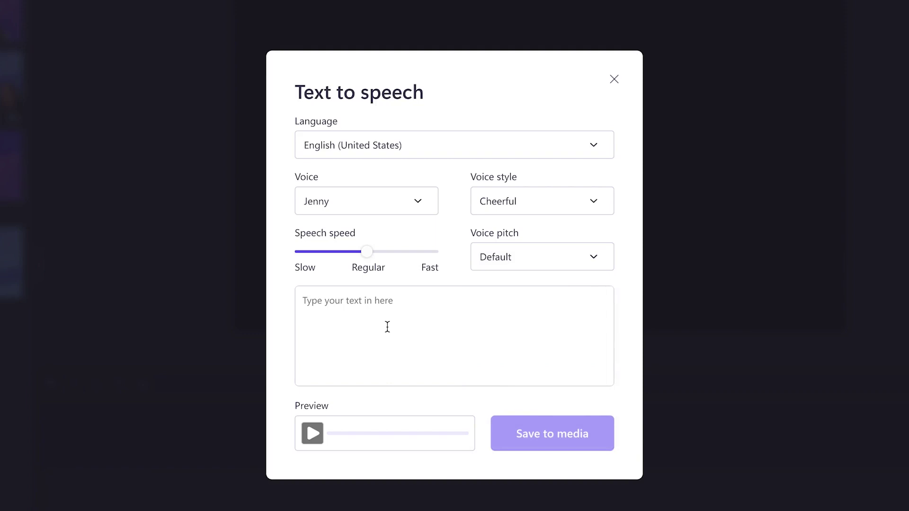
{"action": "type", "text": "Hello and welcome to my channel"}
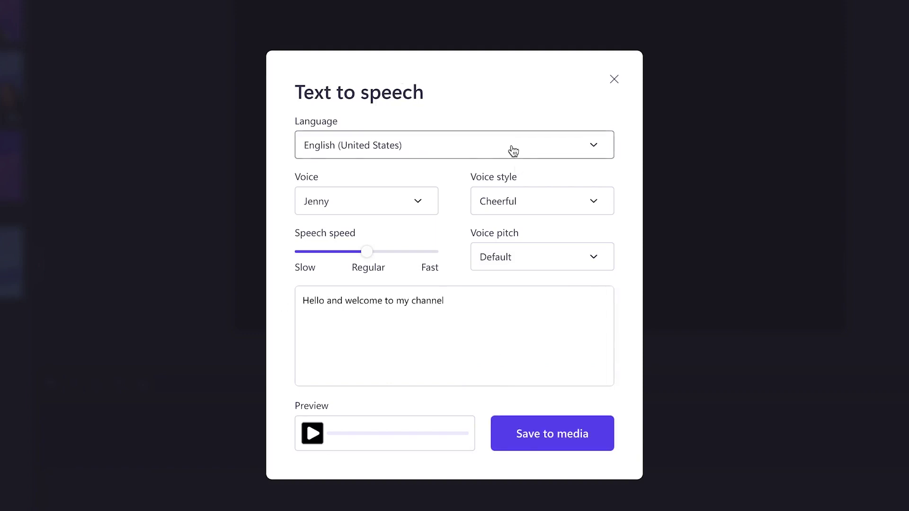
{"action": "left_click", "coordinate": [311, 435]}
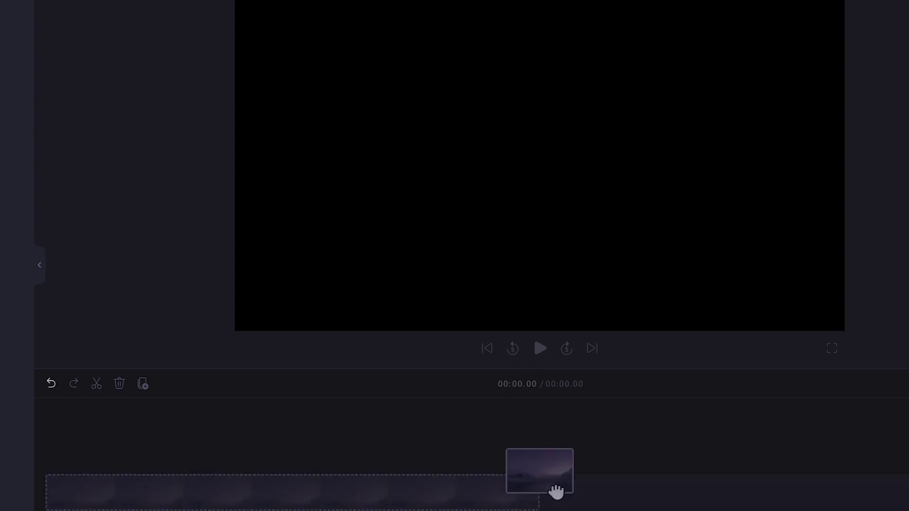
Step: Place the 2.95-second welcome voiceover on the timeline and review the export quality options without exporting
{"action": "left_click_drag", "start_coordinate": [556, 492], "coordinate": [556, 491]}
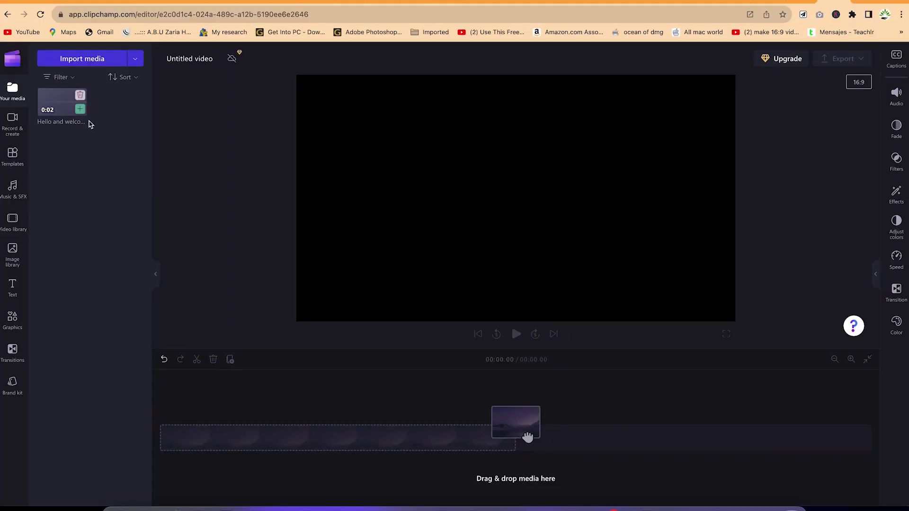
{"action": "left_click", "coordinate": [80, 109]}
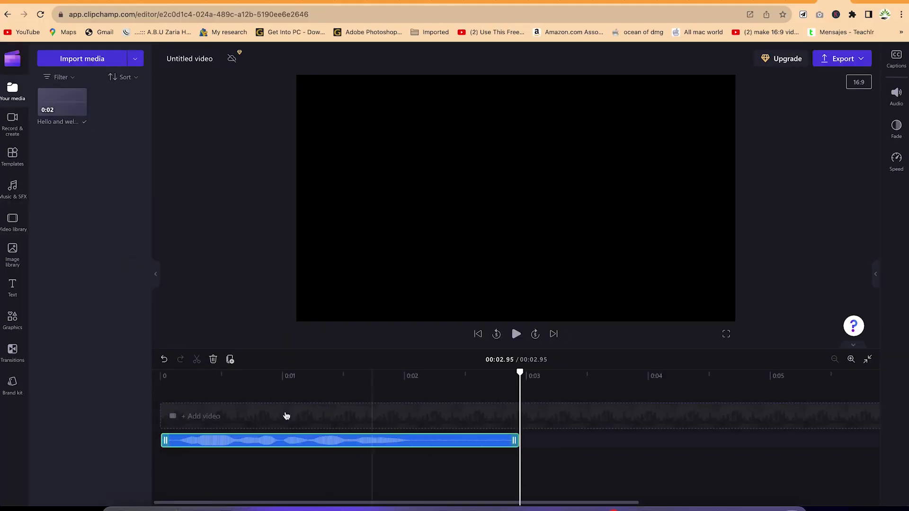
{"action": "left_click", "coordinate": [842, 58]}
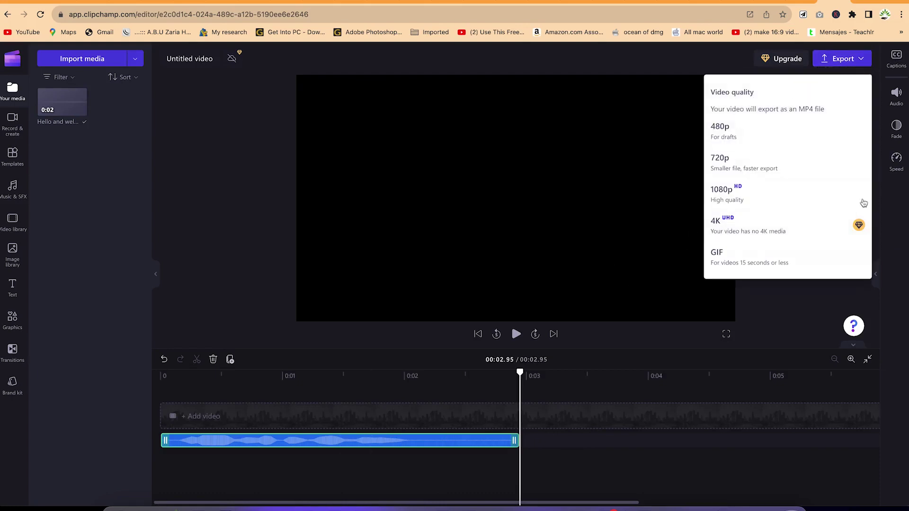
{"action": "left_click", "coordinate": [624, 478]}
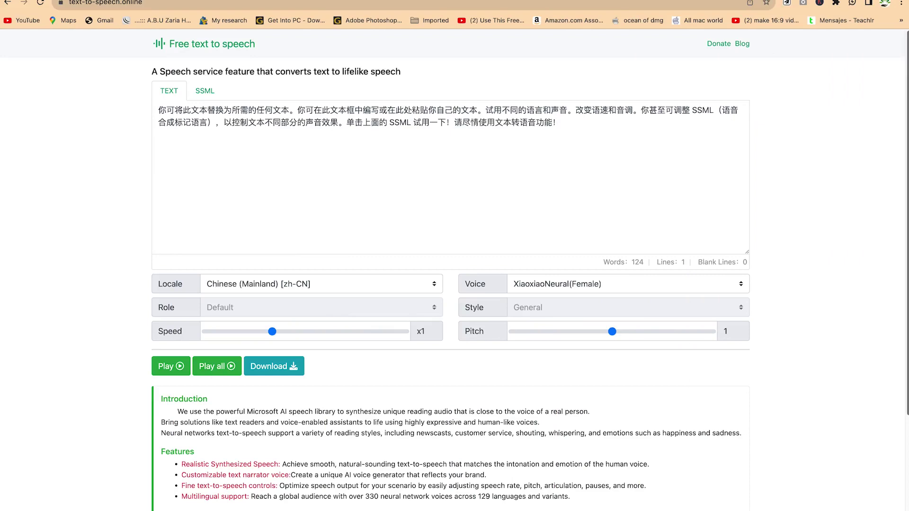
Step: Replace the Chinese sample text on text-to-speech.online with the welcome-and-subscribe sentence
{"action": "scroll", "coordinate": [904, 108], "scroll_direction": "down", "scroll_amount": 2}
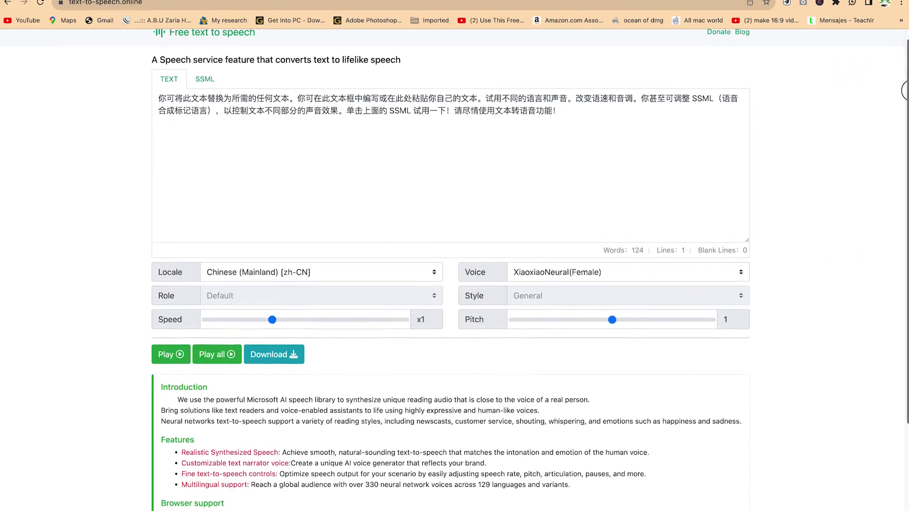
{"action": "left_click_drag", "start_coordinate": [905, 108], "coordinate": [888, 64]}
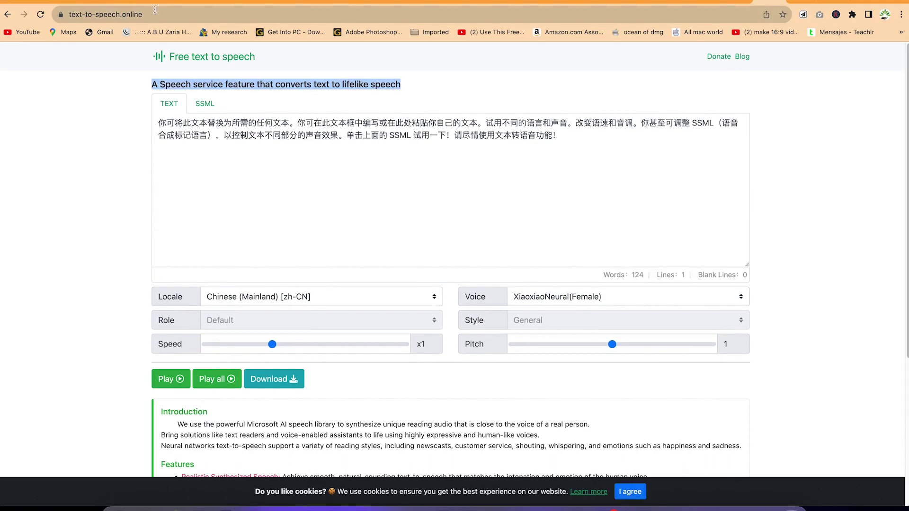
{"action": "left_click", "coordinate": [337, 144]}
{"action": "key", "text": "super+a"}
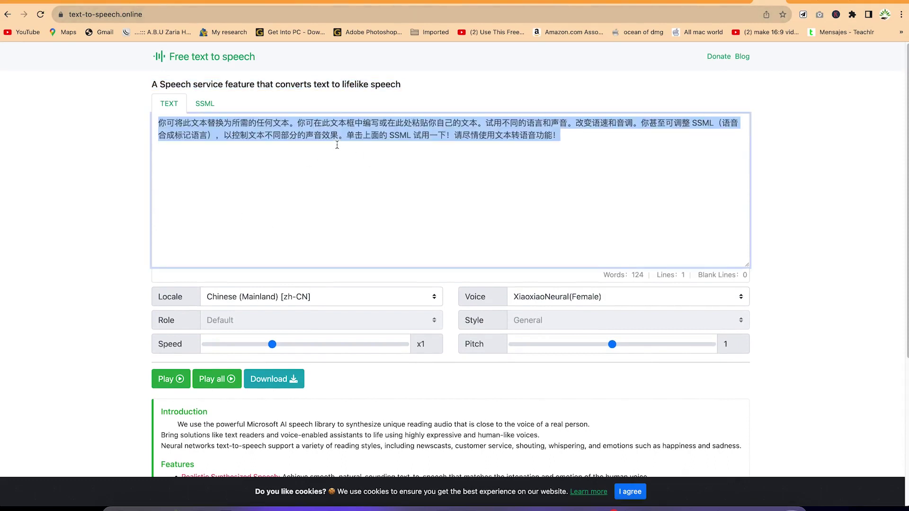
{"action": "type", "text": "Hello and welcome to my channel, please remember to subscribe"}
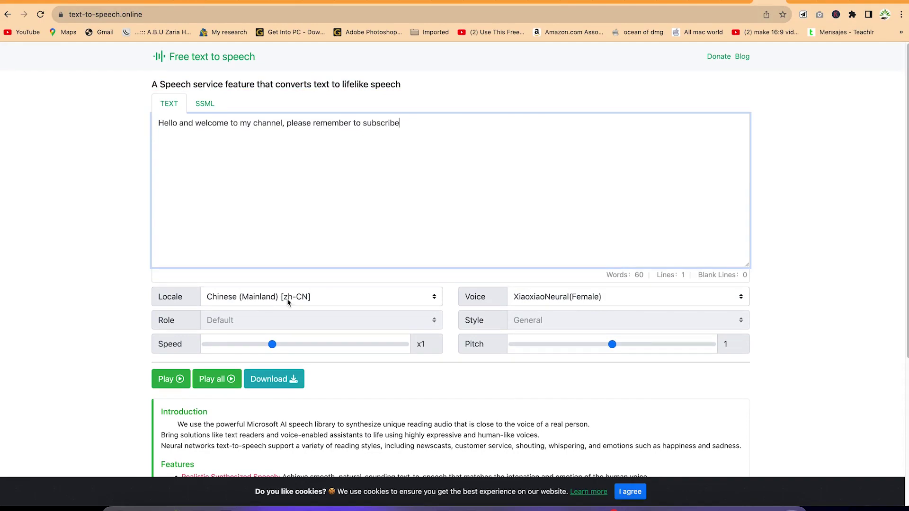
Step: Keep Chinese (Mainland) locale, XiaoxiaoNeural(Female) voice and pitch 1, then play the sentence
{"action": "left_click", "coordinate": [336, 303]}
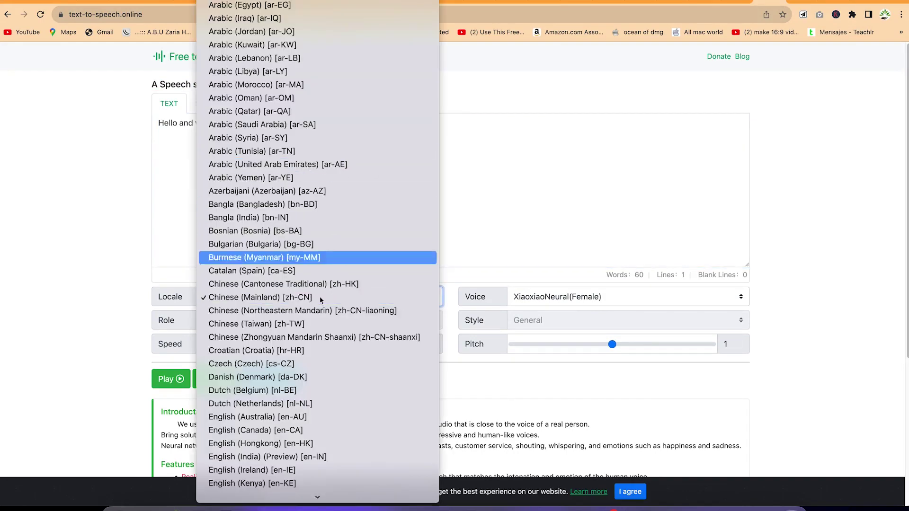
{"action": "scroll", "coordinate": [308, 328], "scroll_direction": "down", "scroll_amount": 15}
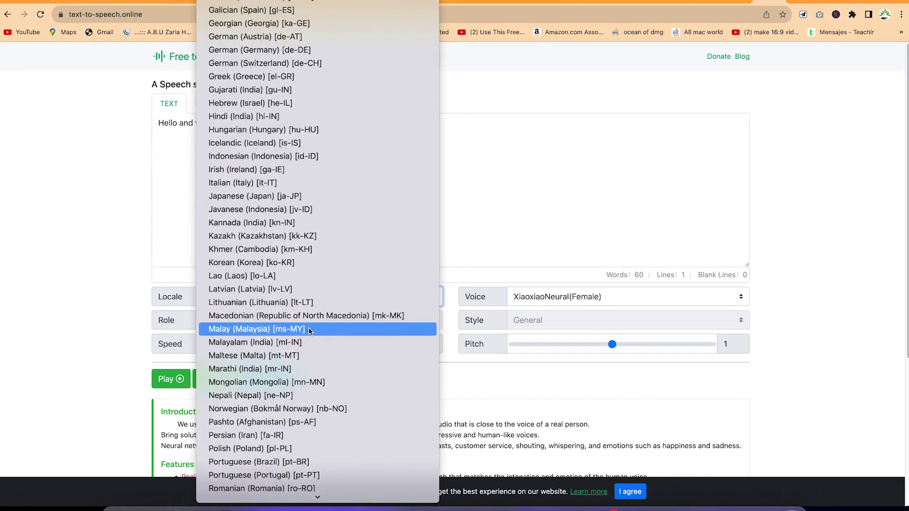
{"action": "scroll", "coordinate": [308, 327], "scroll_direction": "up", "scroll_amount": 14}
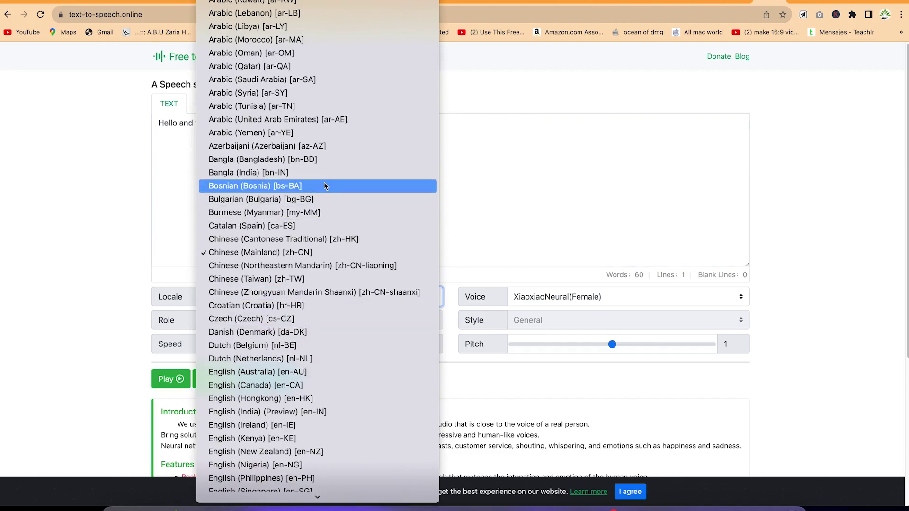
{"action": "left_click", "coordinate": [521, 177]}
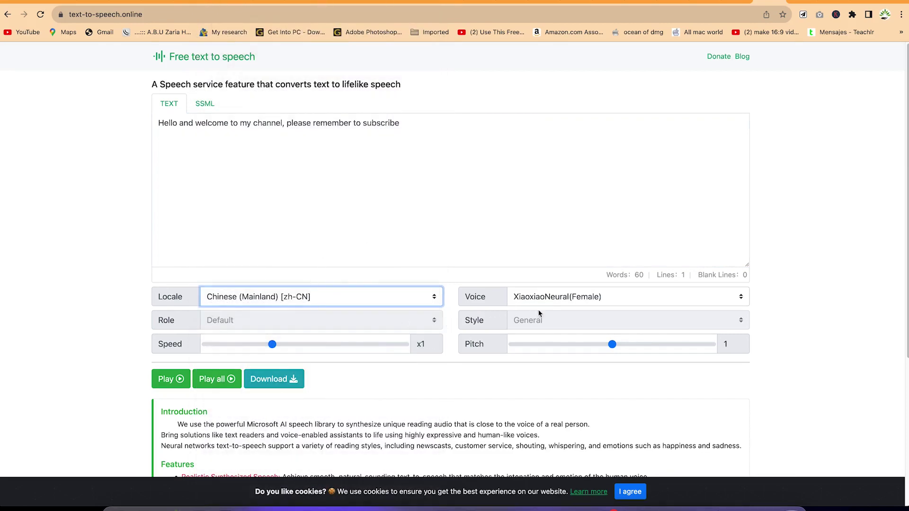
{"action": "left_click", "coordinate": [539, 297]}
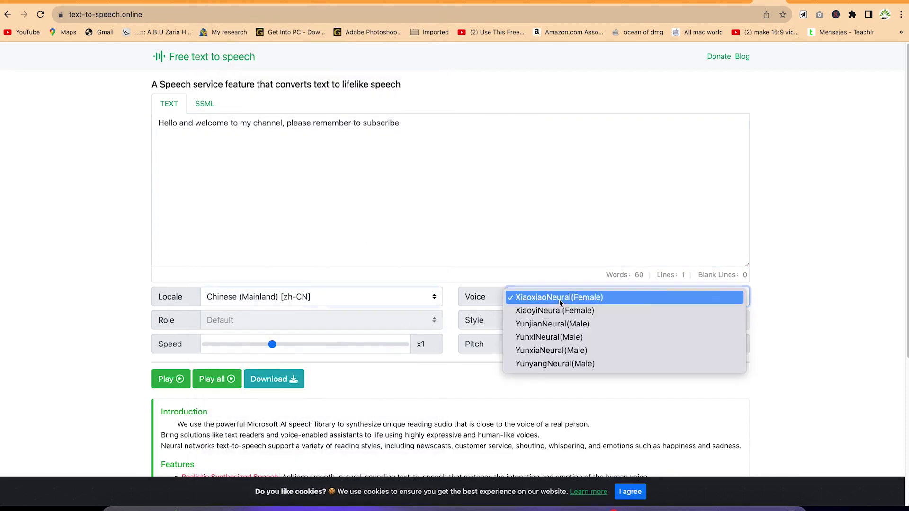
{"action": "left_click", "coordinate": [562, 243]}
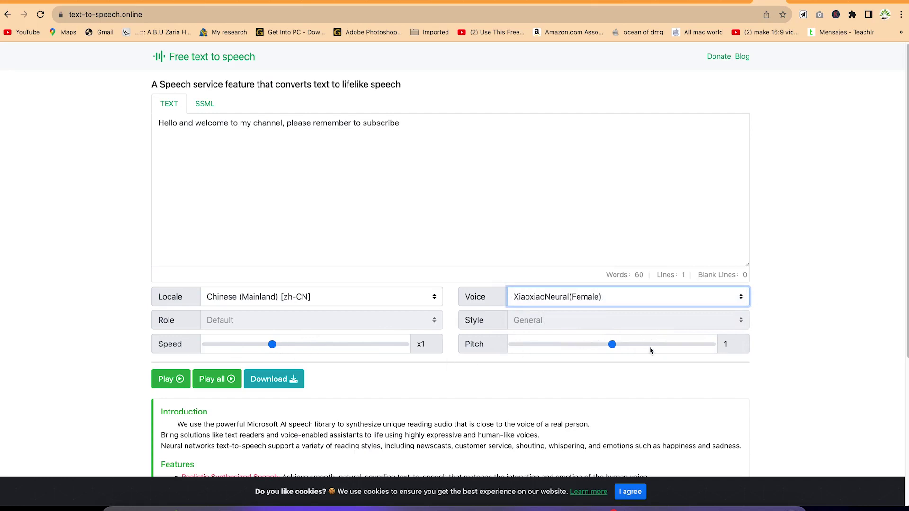
{"action": "left_click_drag", "start_coordinate": [625, 346], "coordinate": [612, 346]}
{"action": "left_click_drag", "start_coordinate": [302, 345], "coordinate": [272, 345]}
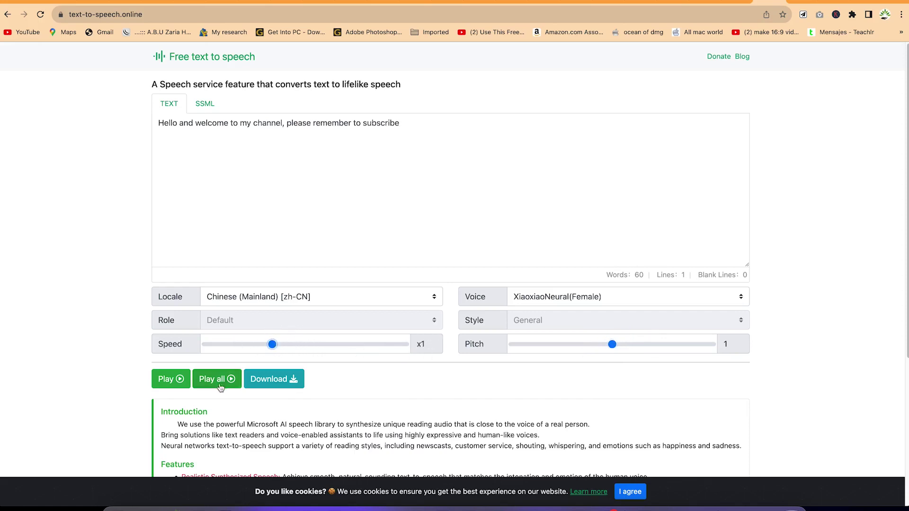
{"action": "left_click", "coordinate": [172, 384]}
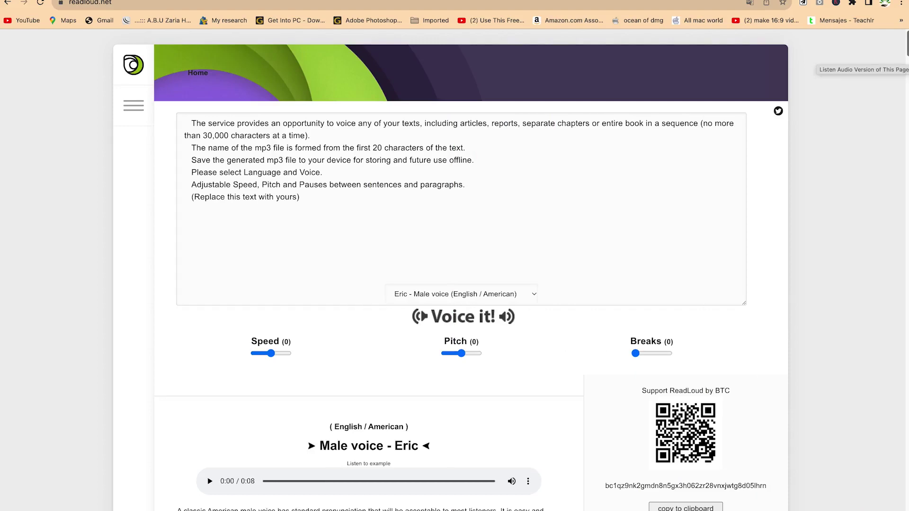
{"action": "scroll", "coordinate": [904, 62], "scroll_direction": "down", "scroll_amount": 5}
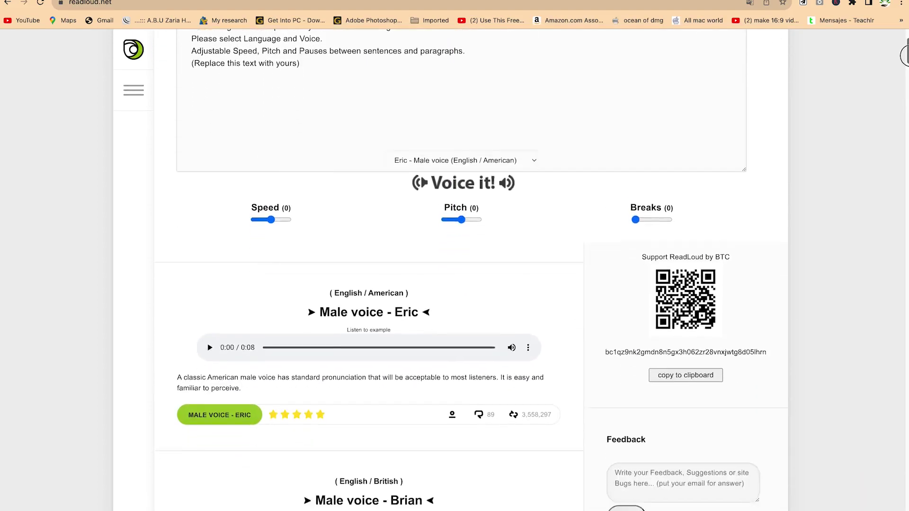
{"action": "scroll", "coordinate": [903, 61], "scroll_direction": "down", "scroll_amount": 6}
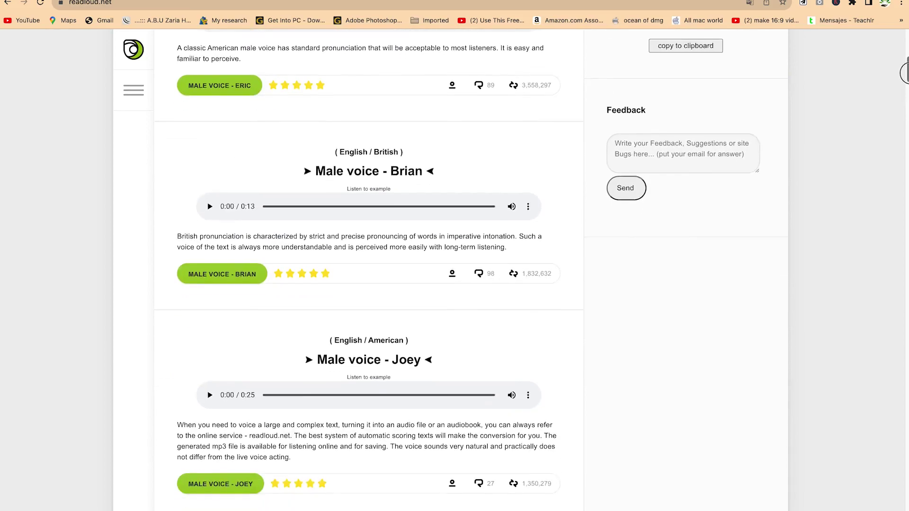
{"action": "scroll", "coordinate": [904, 77], "scroll_direction": "down", "scroll_amount": 8}
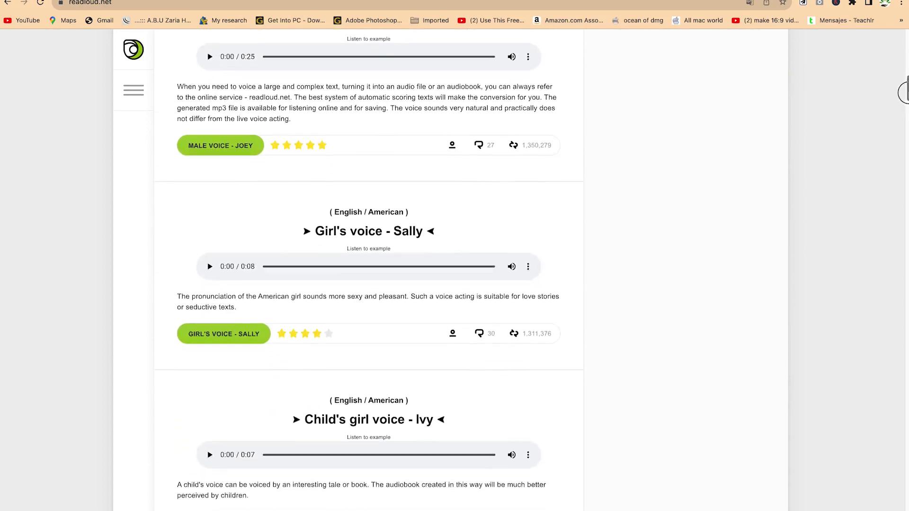
{"action": "left_click_drag", "start_coordinate": [903, 99], "coordinate": [904, 167]}
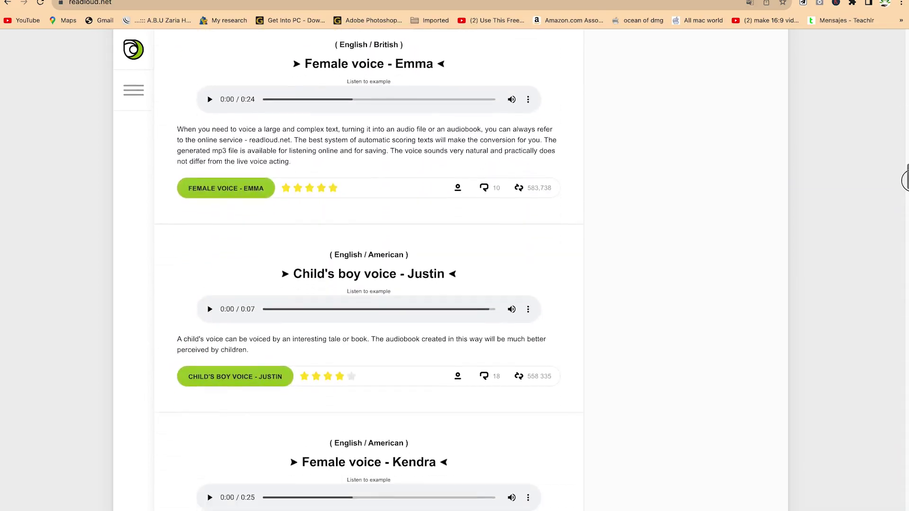
{"action": "left_click_drag", "start_coordinate": [904, 198], "coordinate": [904, 247]}
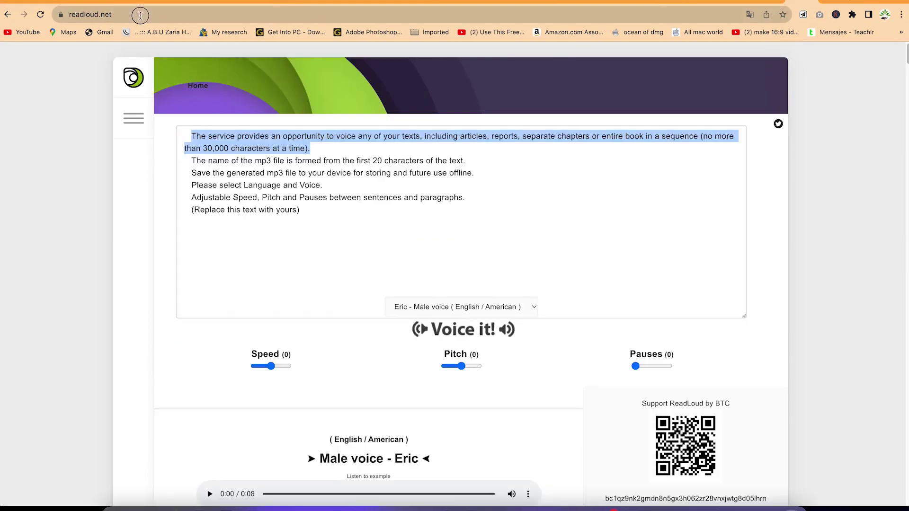
{"action": "left_click", "coordinate": [139, 14]}
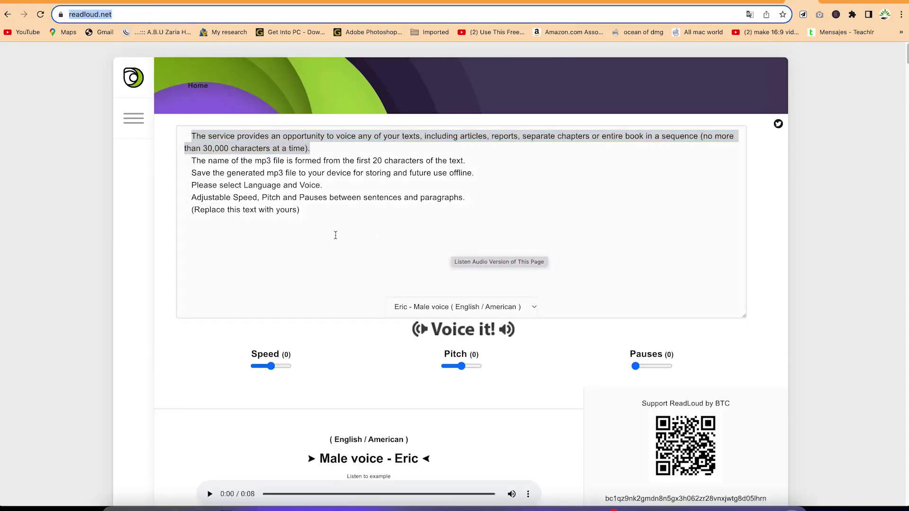
Step: Paste the welcome-and-subscribe sentence over ReadLoud's default text and generate audio with the Eric voice
{"action": "left_click_drag", "start_coordinate": [334, 234], "coordinate": [110, 74]}
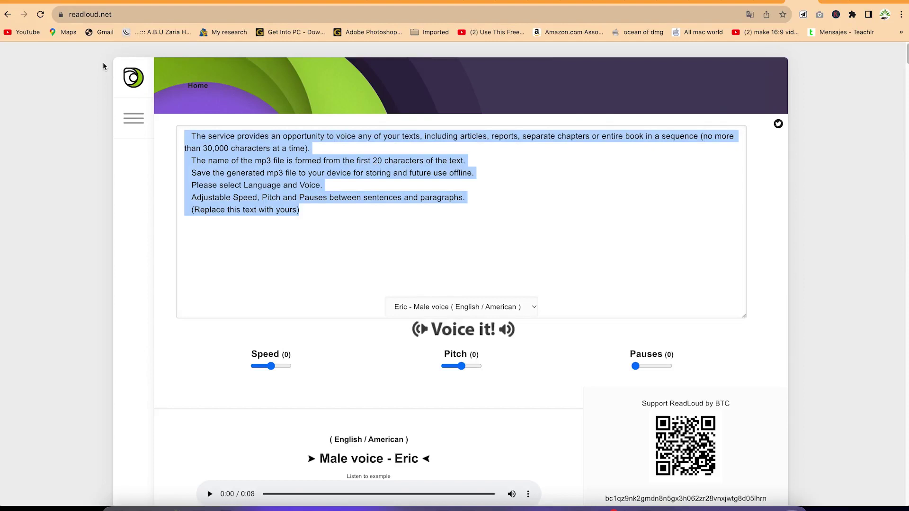
{"action": "type", "text": "Hello and welcome to my channel, please remember to subscribe"}
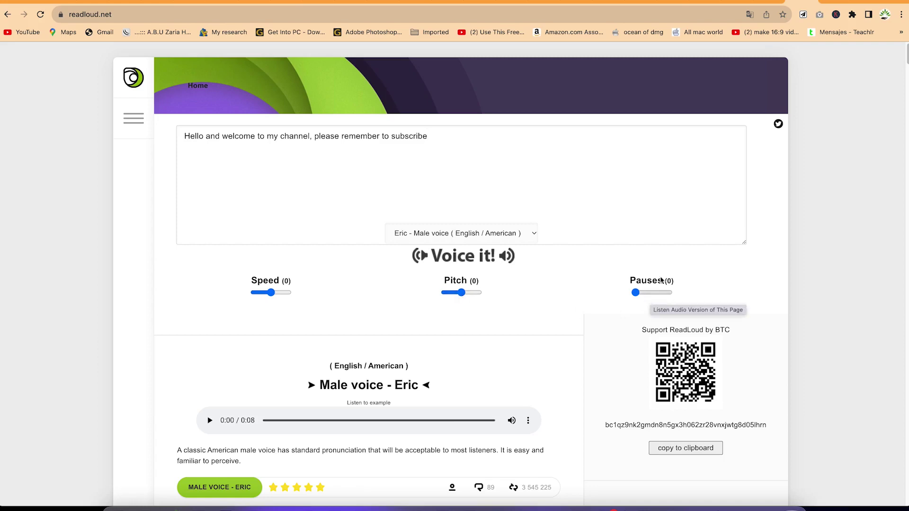
{"action": "left_click", "coordinate": [482, 234]}
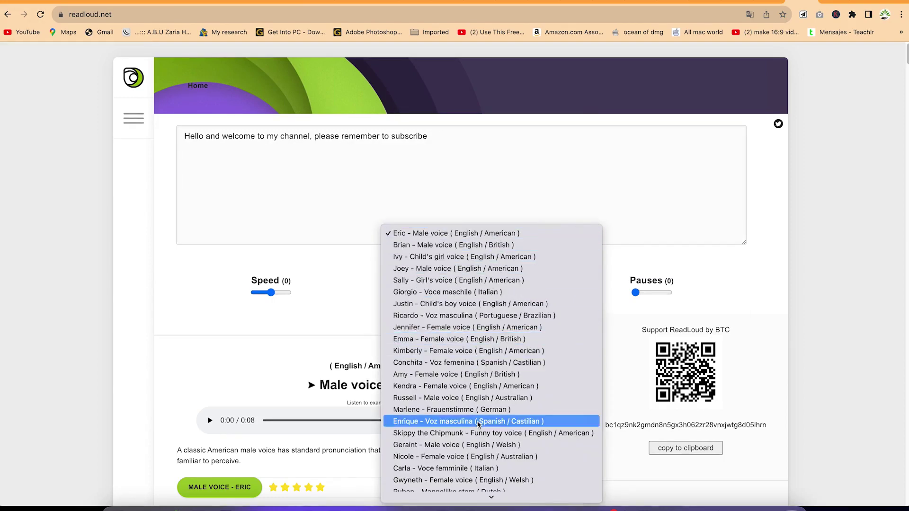
{"action": "scroll", "coordinate": [507, 275], "scroll_direction": "down", "scroll_amount": 5}
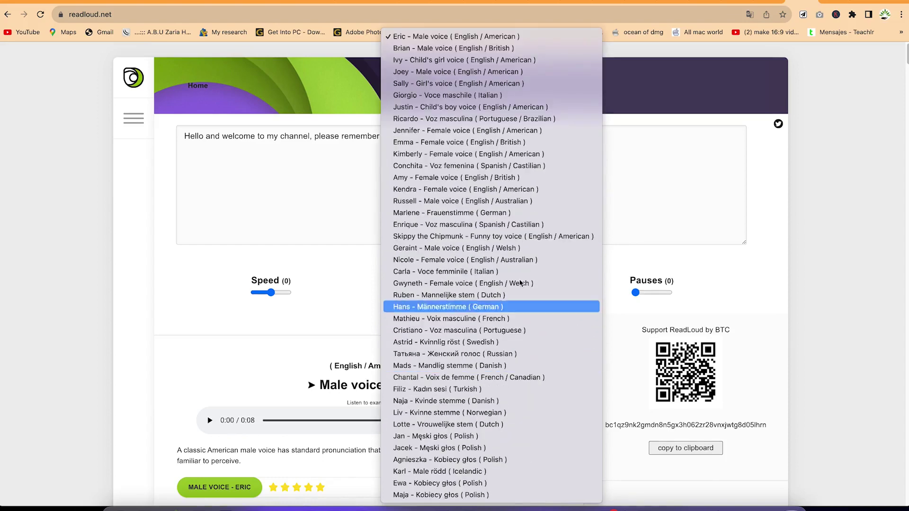
{"action": "left_click", "coordinate": [671, 167]}
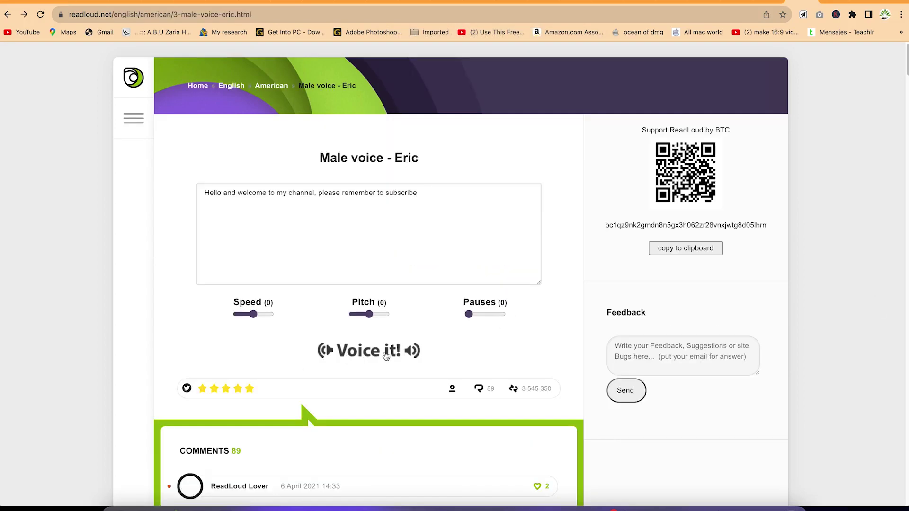
{"action": "left_click", "coordinate": [365, 191]}
{"action": "left_click", "coordinate": [363, 350]}
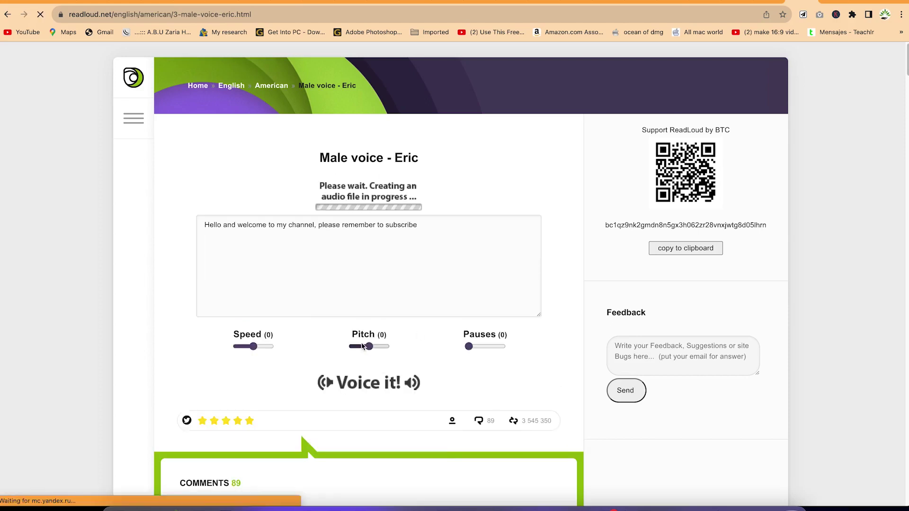